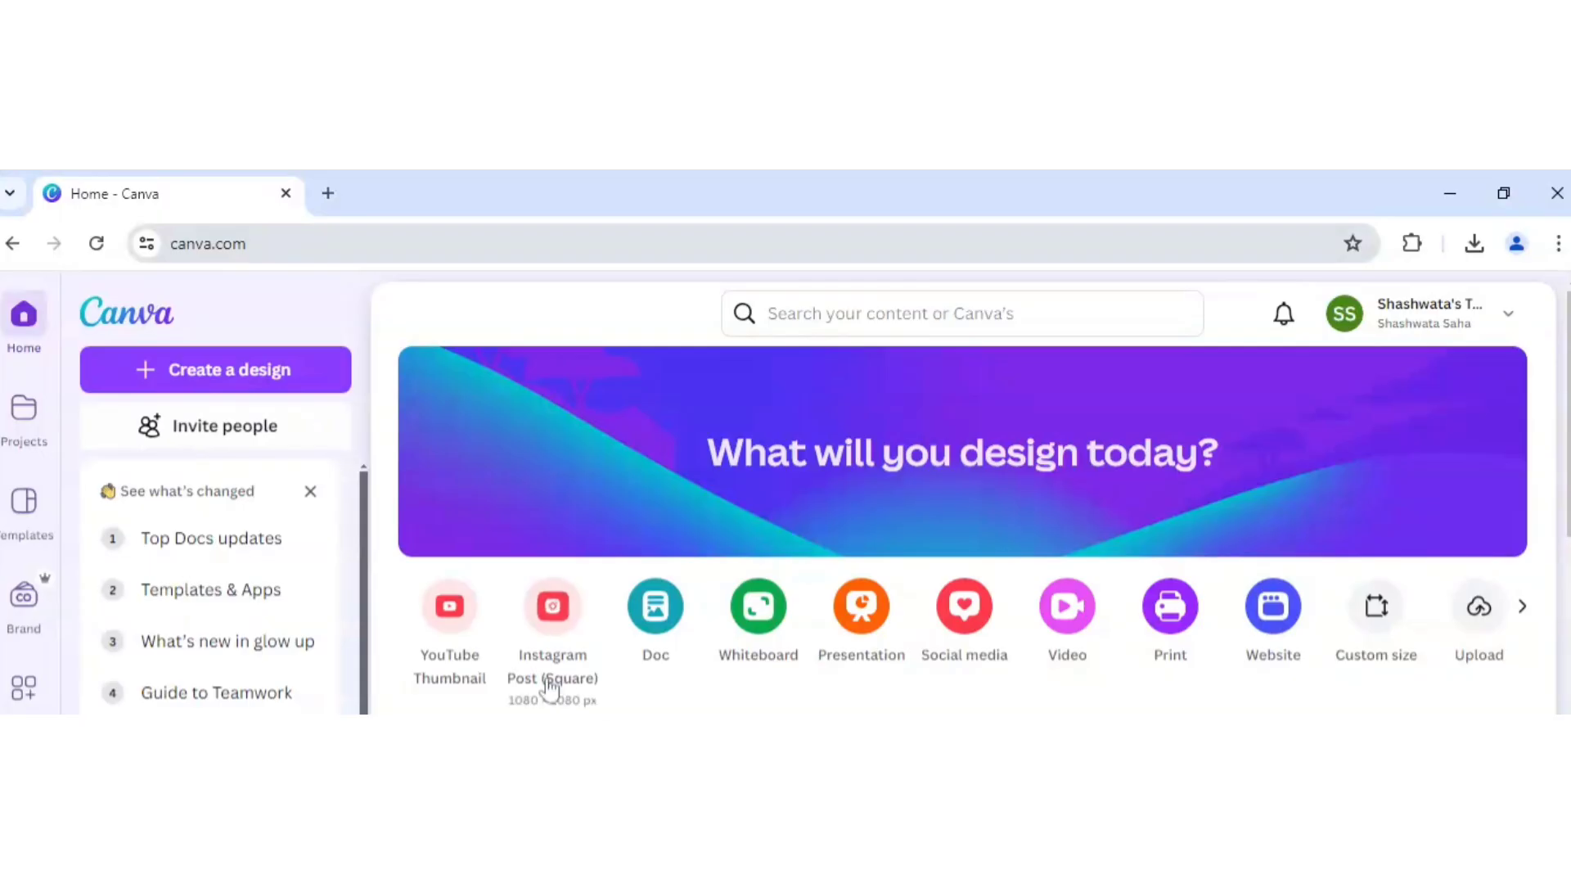
Step: Create a new blank design from the YouTube Thumbnail preset on the home page
click(438, 622)
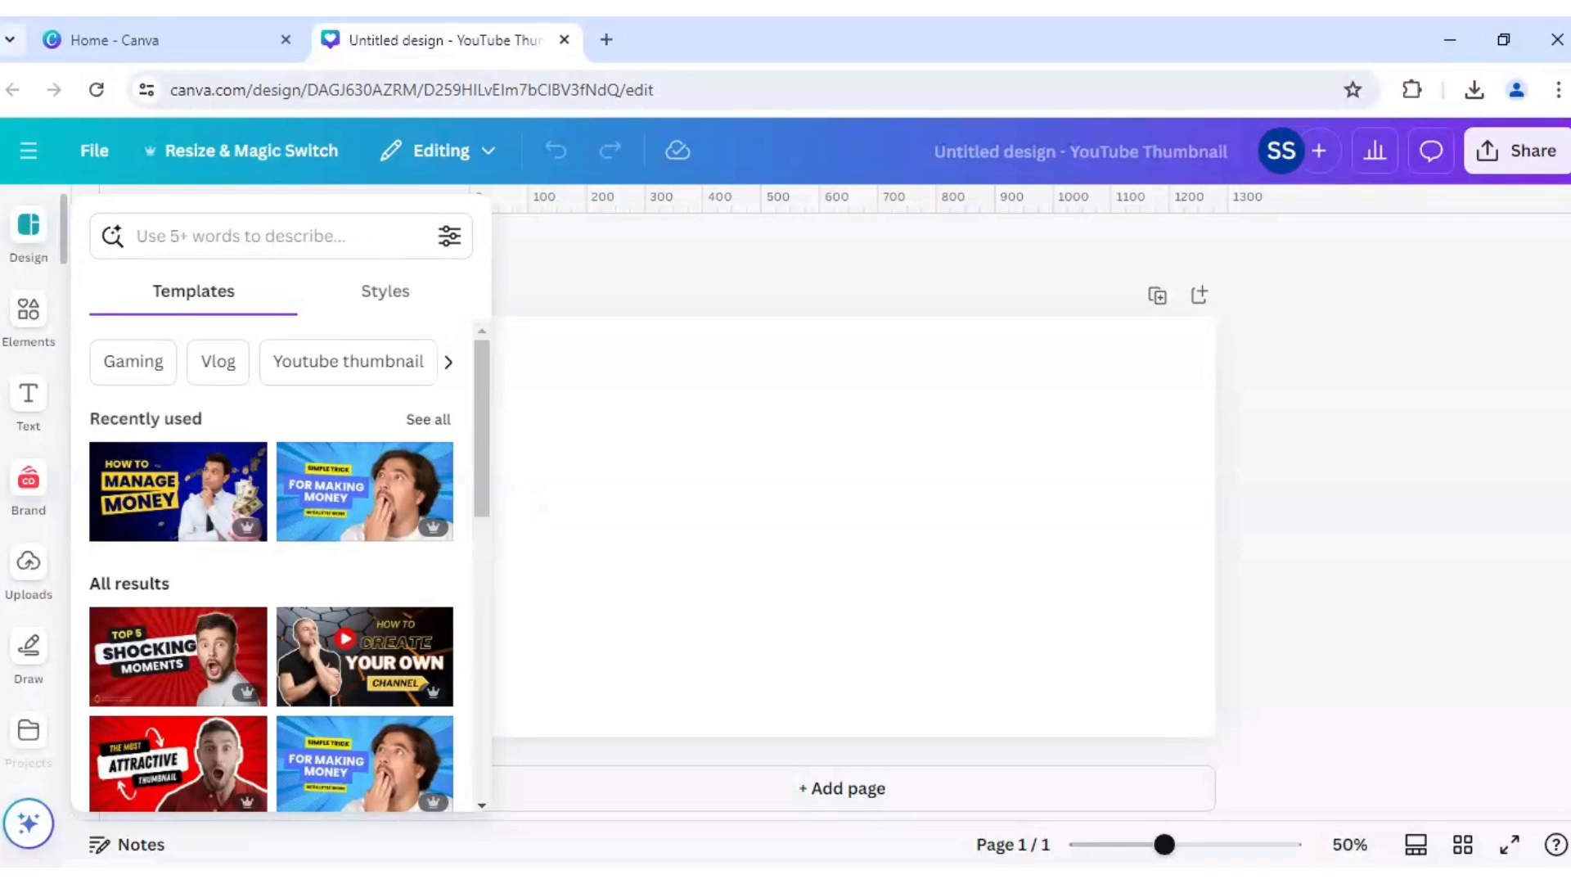
scroll(53, 516, down, 2)
scroll(53, 516, down, 2)
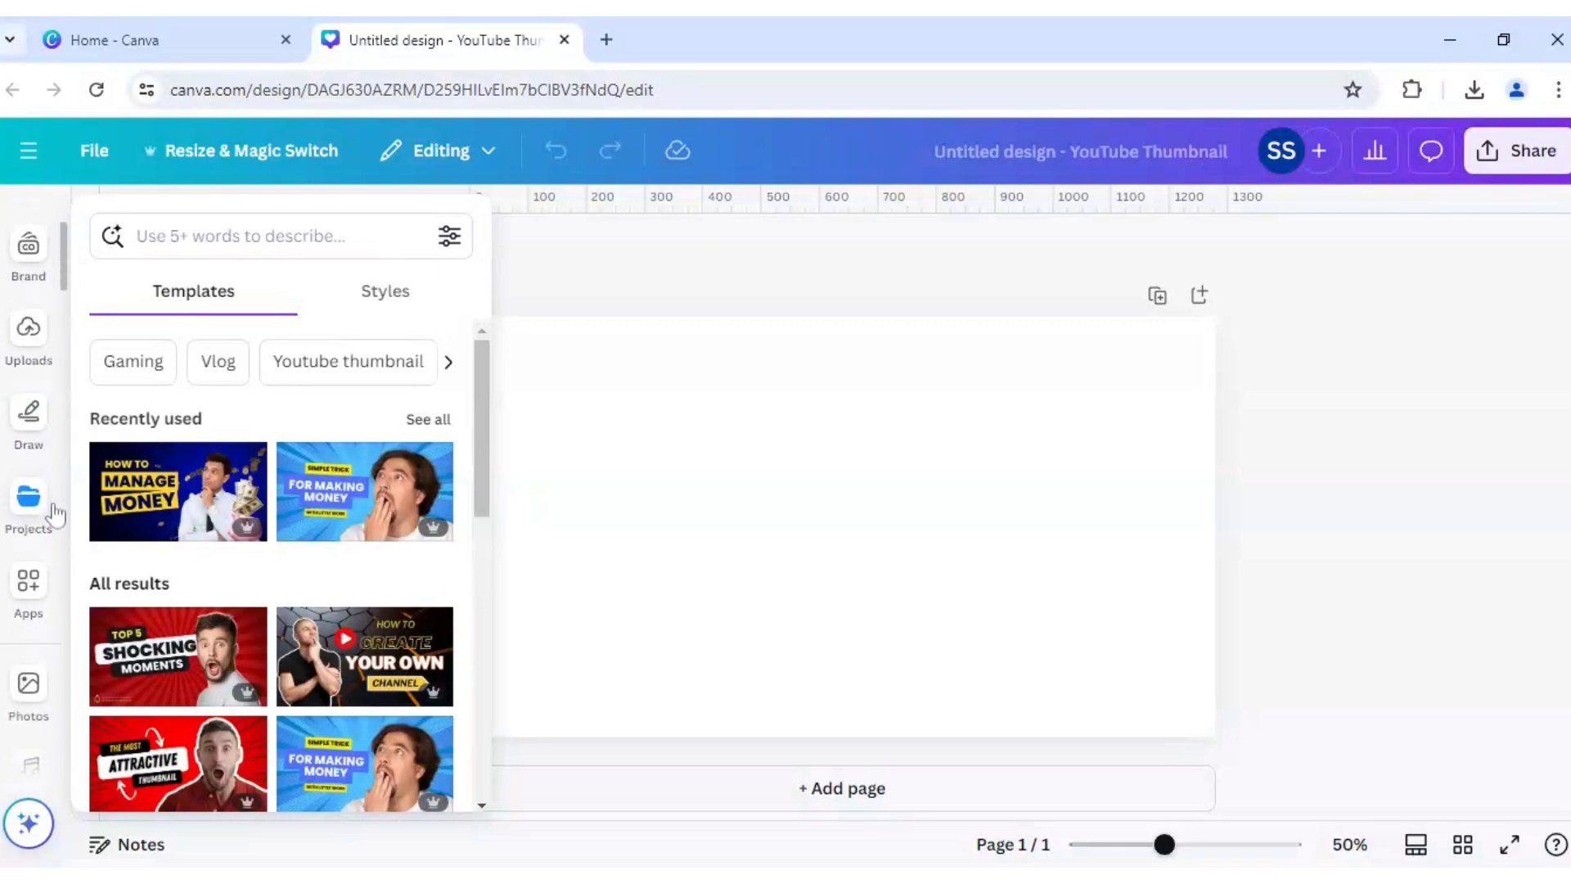
Step: Search the Canva apps directory for 'text maker'
click(28, 587)
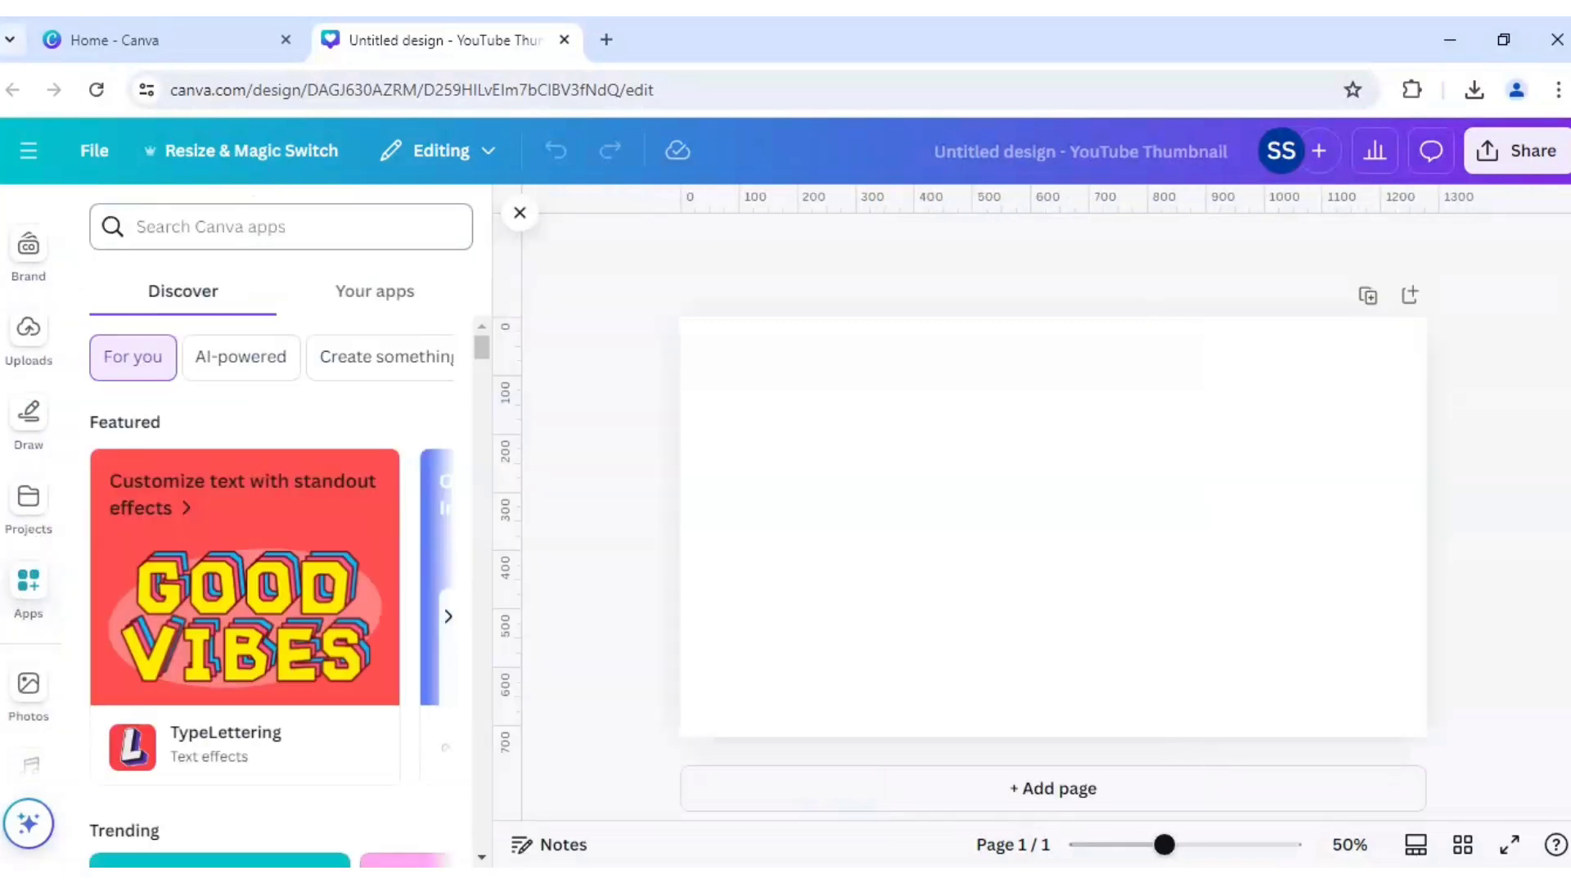
text(tex)
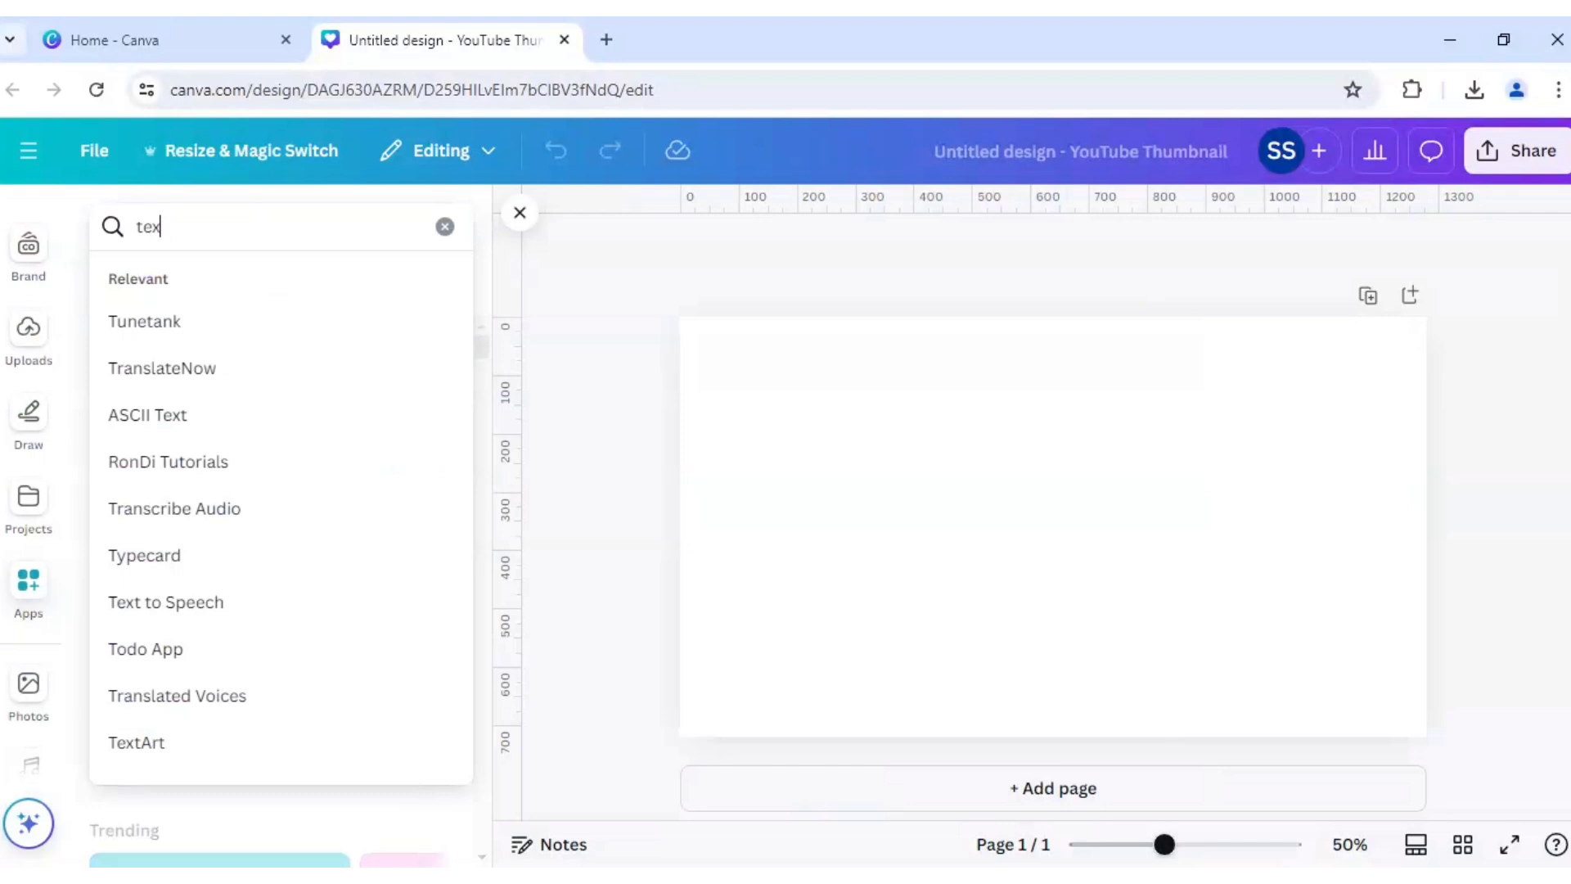
text(t maker)
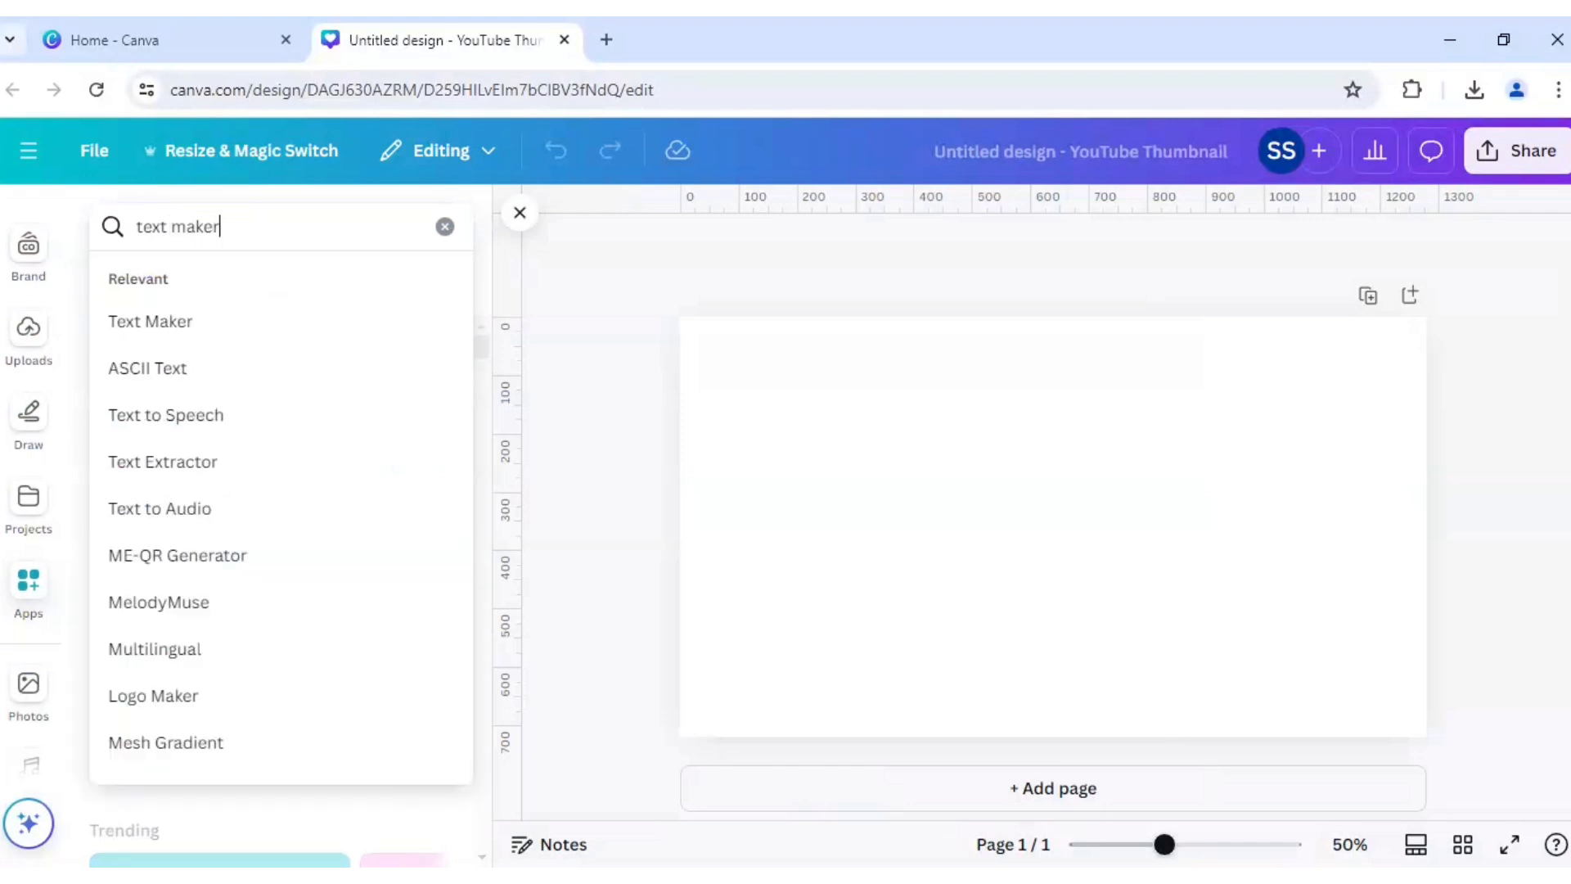
key(Return)
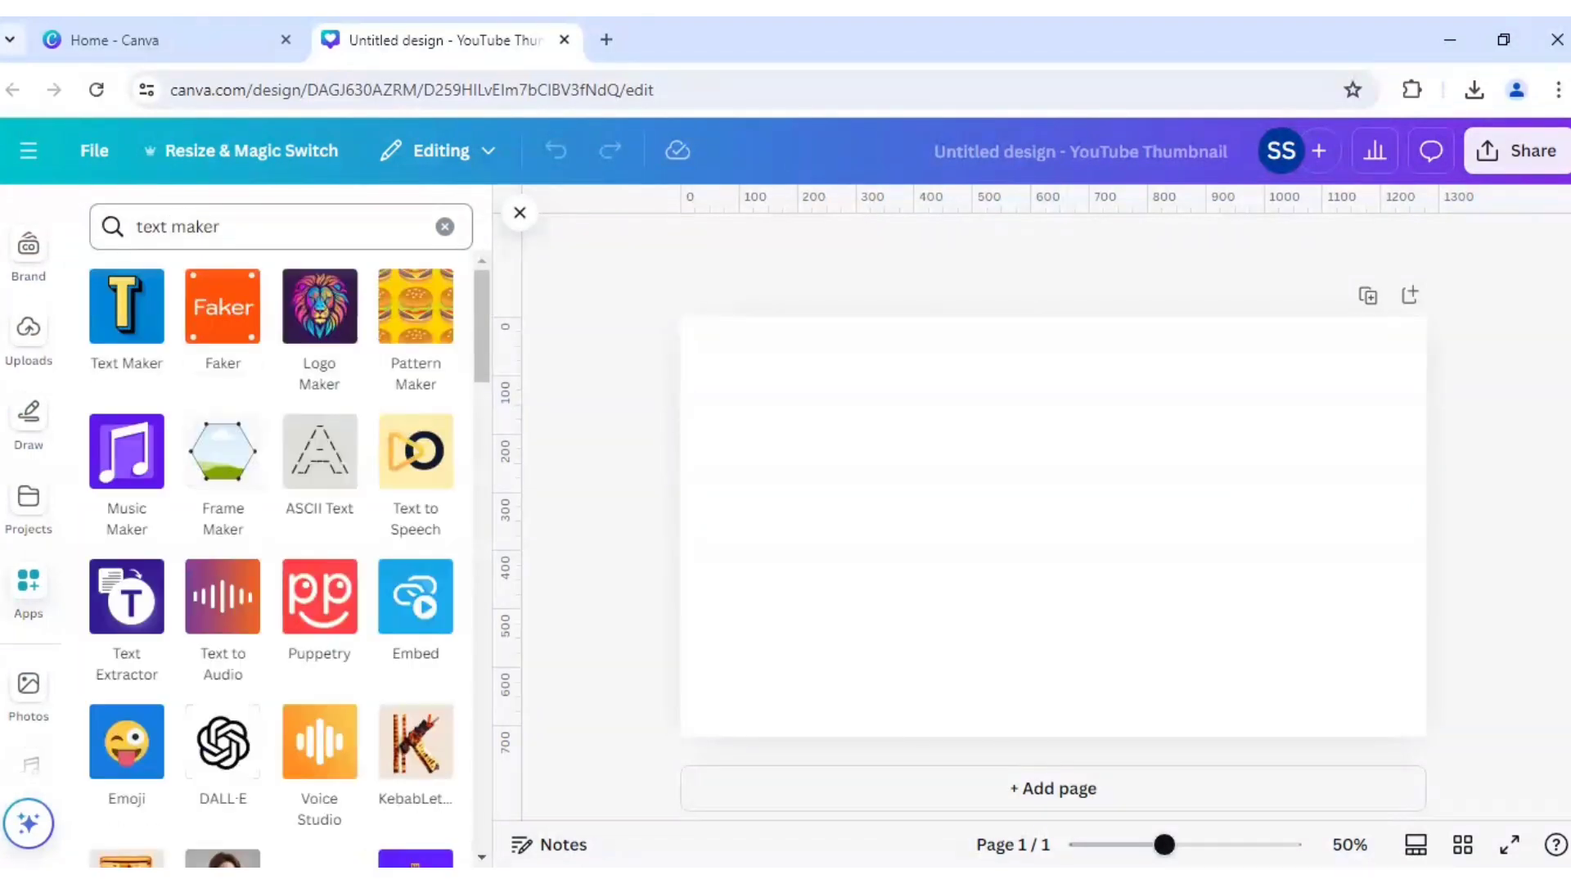
Step: Open the Text Maker app and list all Tattoo effects: Charmer, Heavy Rock, Austin
click(119, 321)
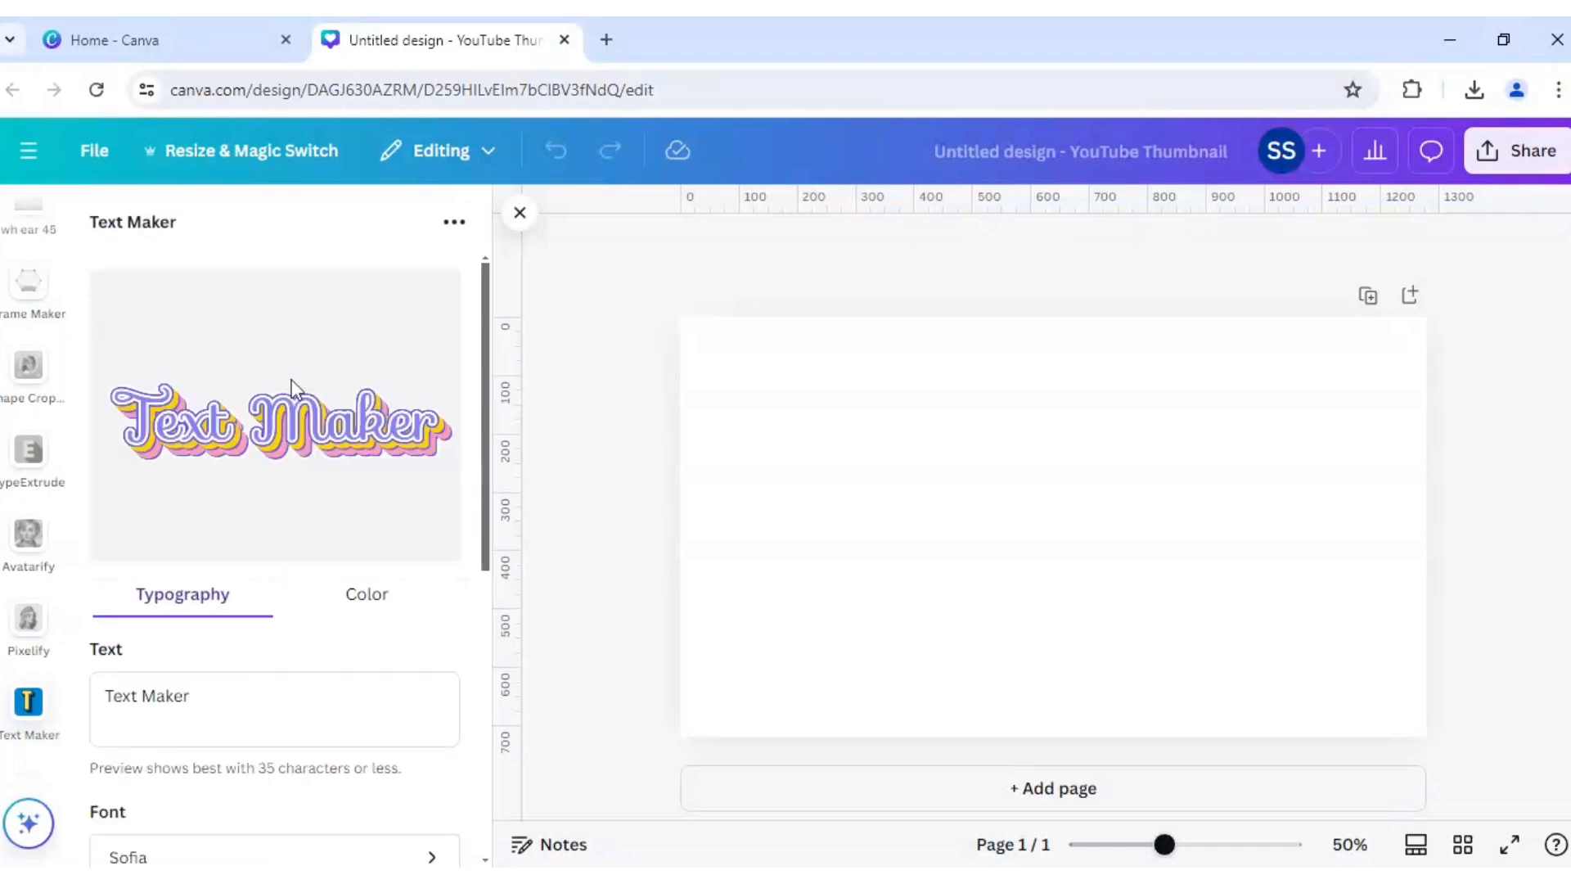
scroll(293, 388, down, 5)
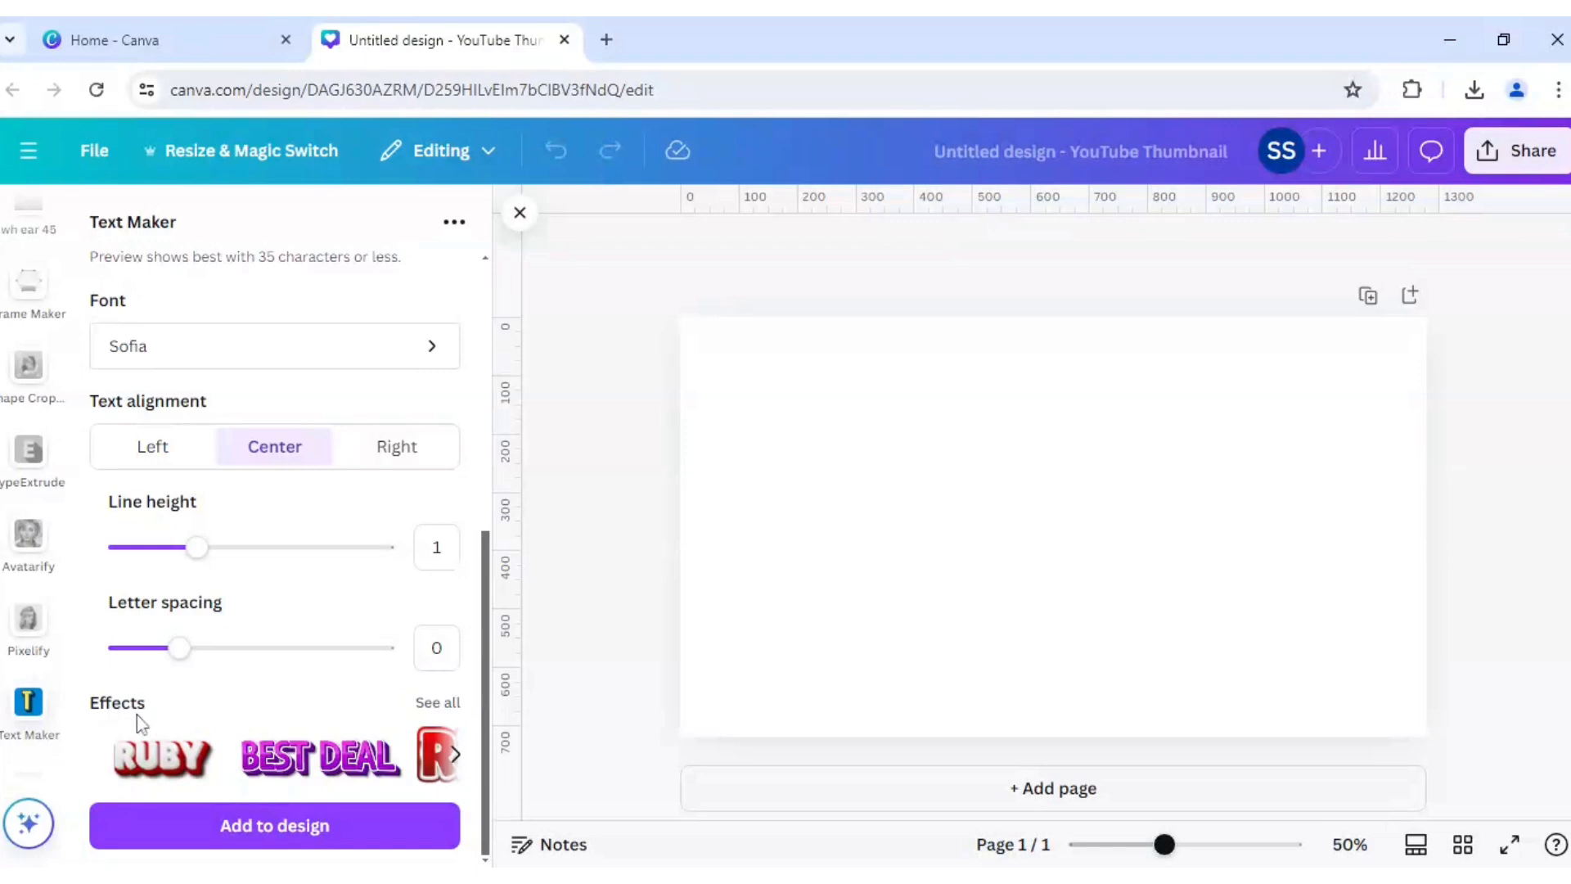
click(442, 707)
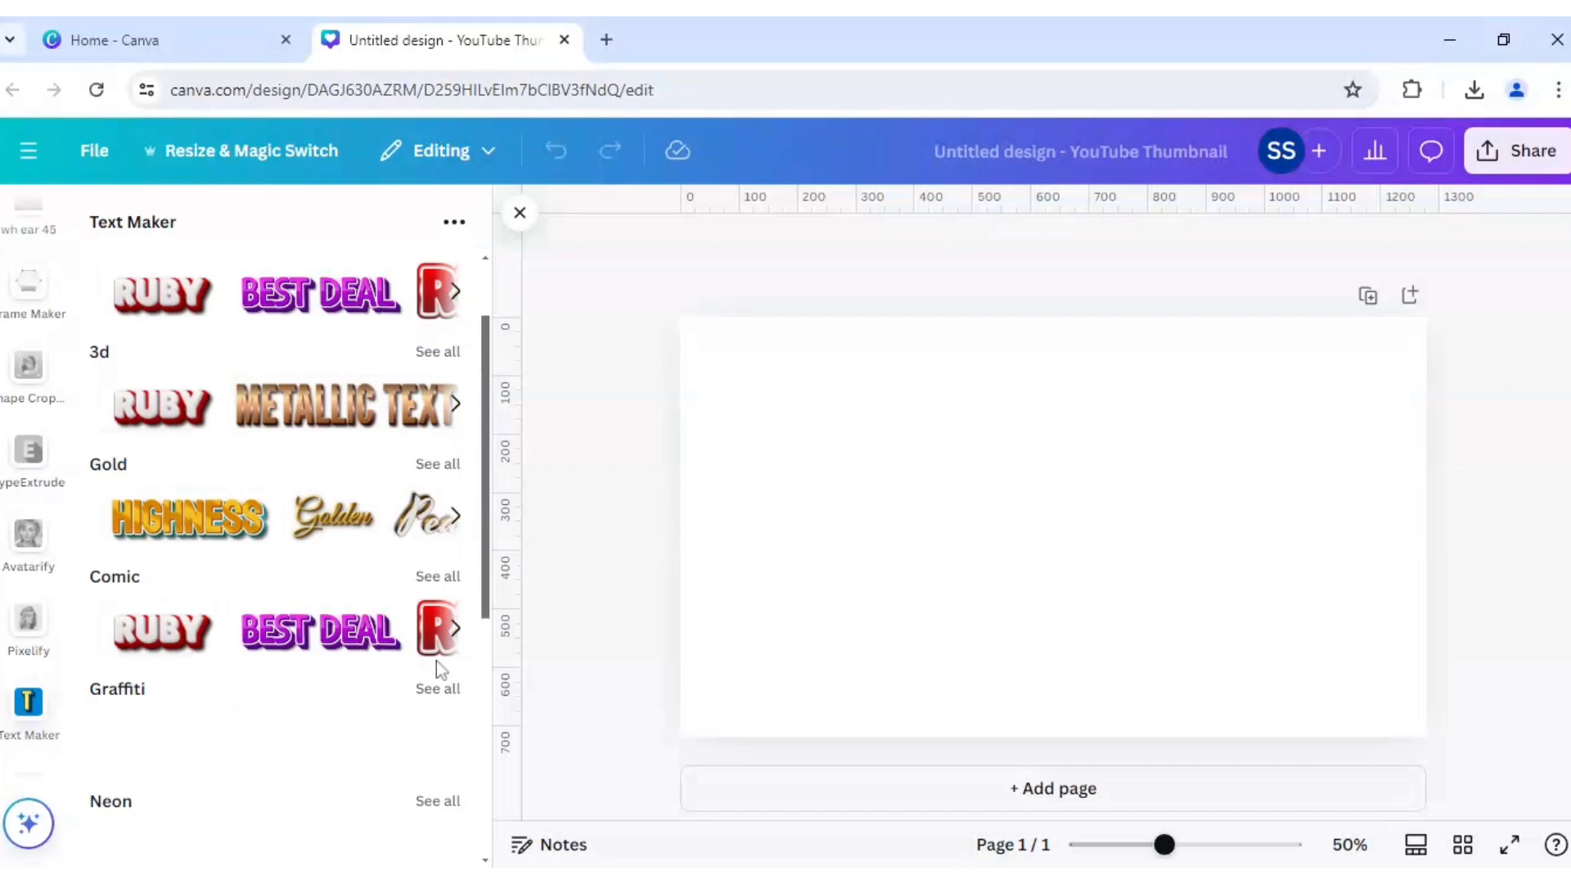
scroll(435, 660, down, 2)
scroll(437, 661, down, 2)
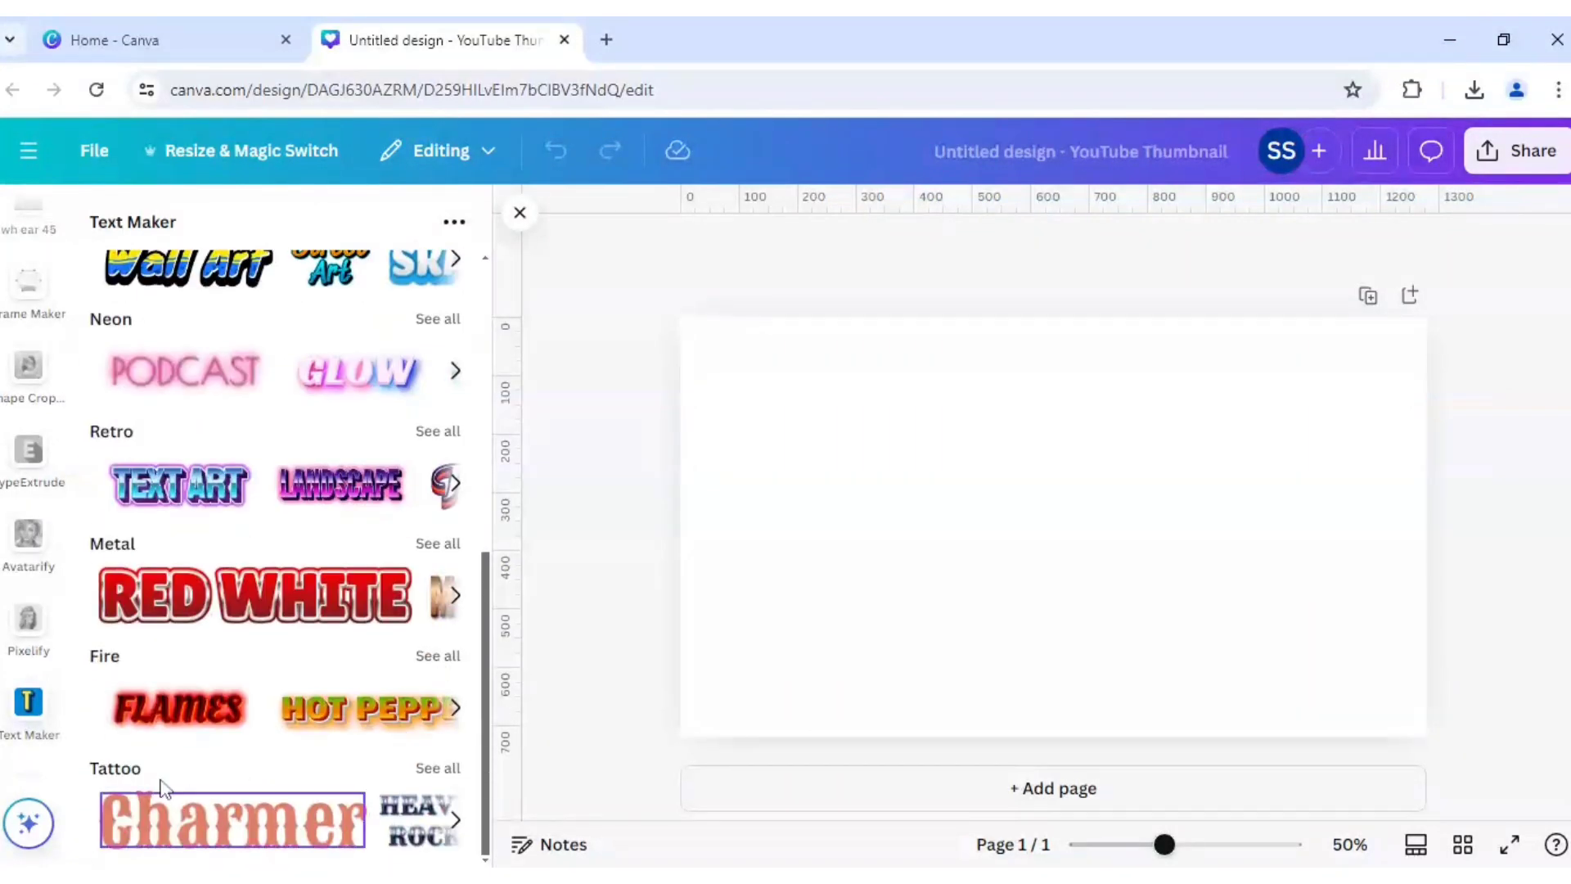
click(438, 768)
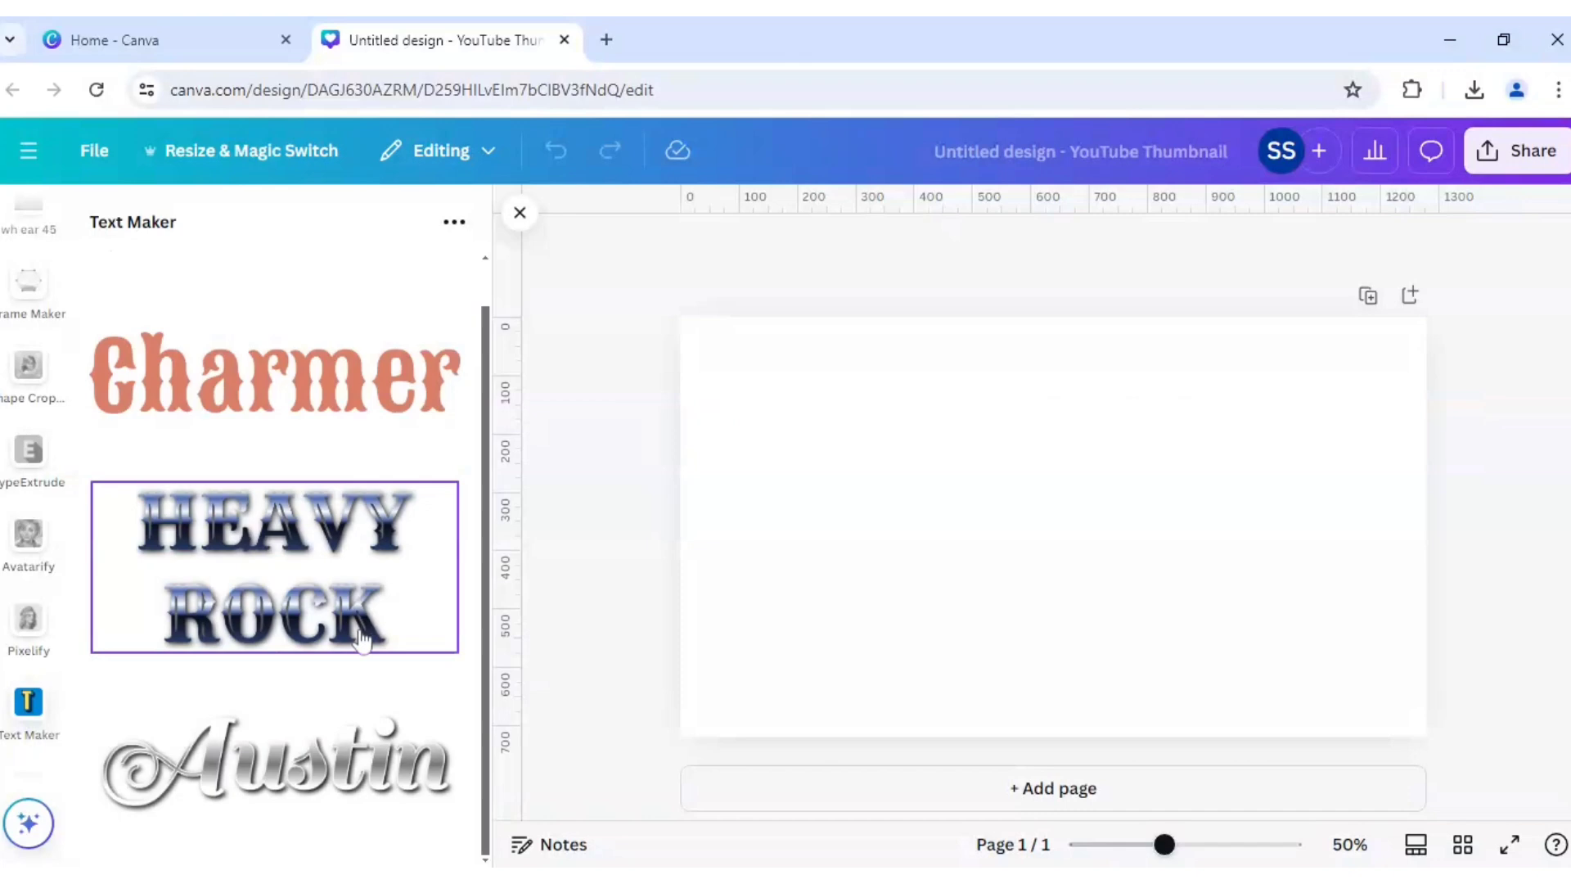
Step: Apply the Austin metallic style and switch its font to League Gothic
click(312, 751)
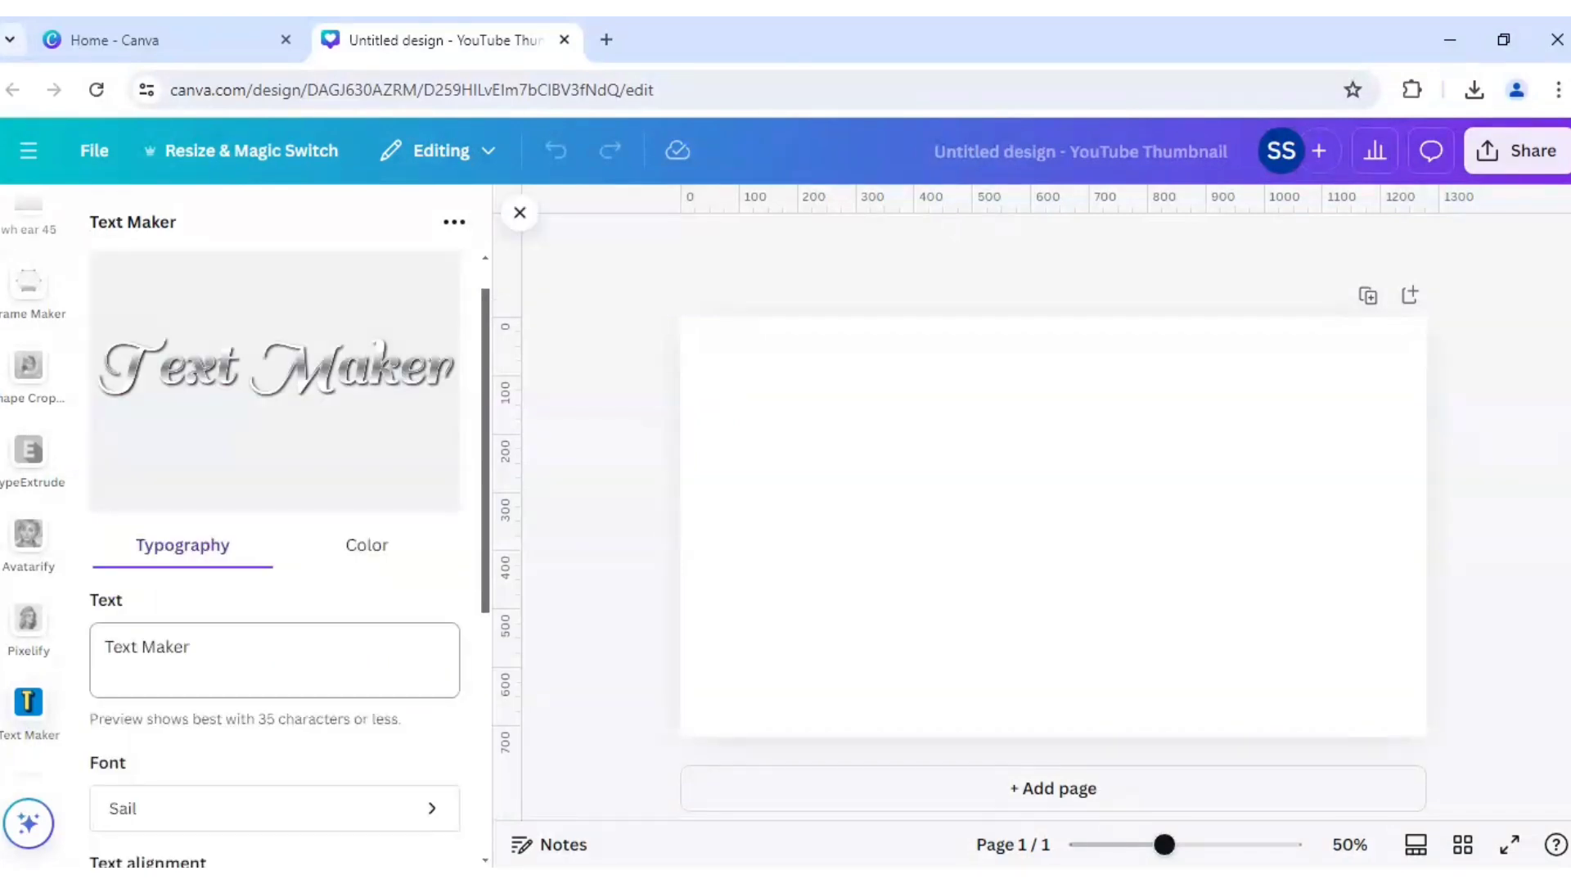
scroll(255, 653, down, 3)
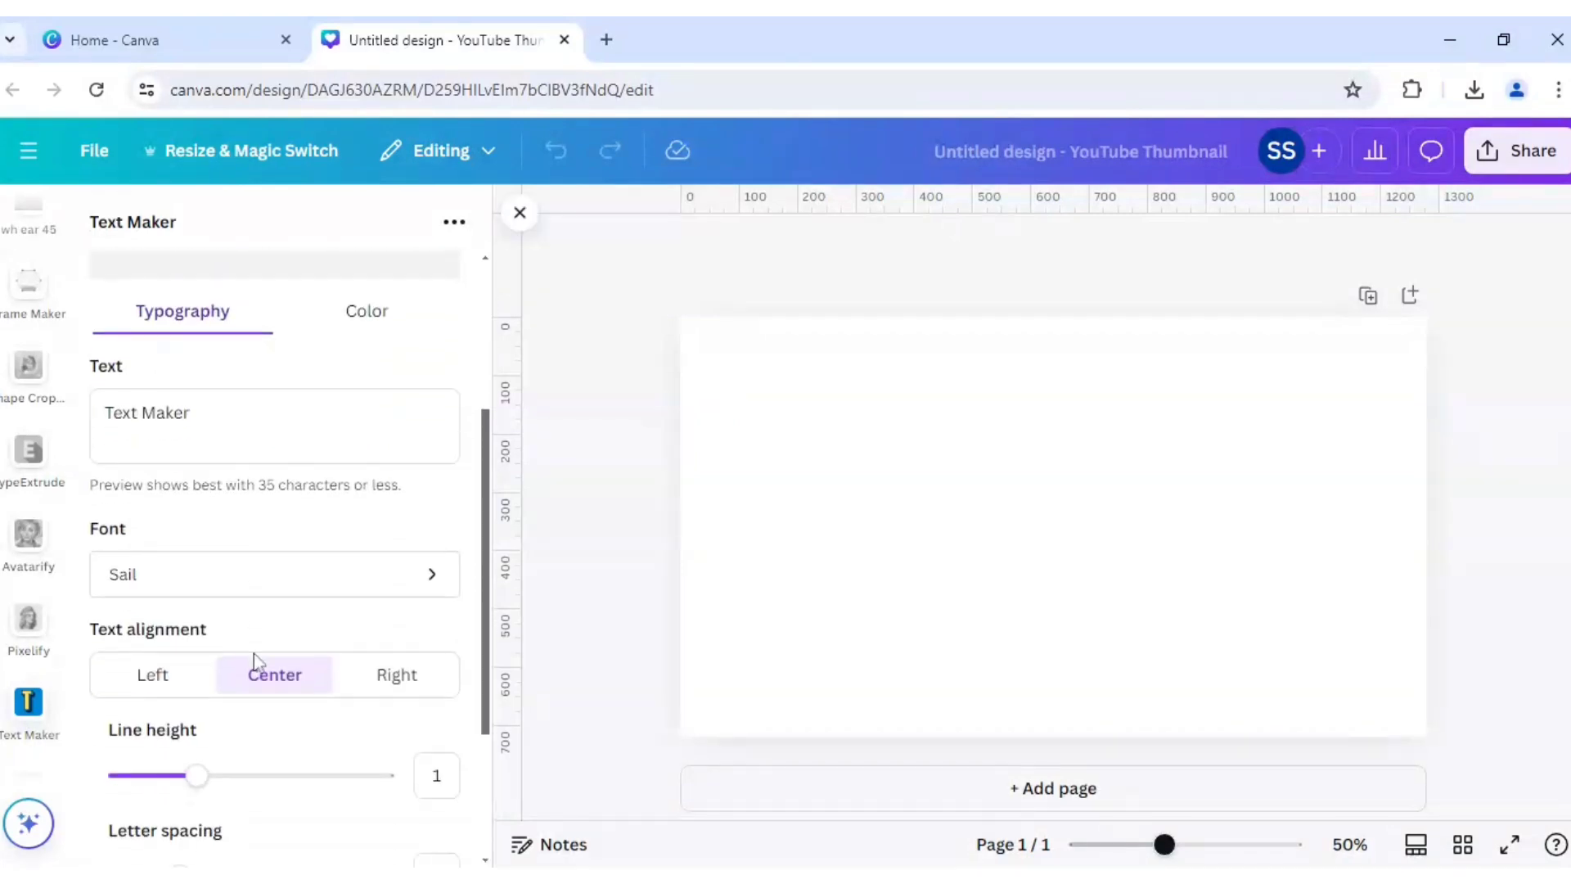
click(212, 584)
scroll(284, 521, down, 2)
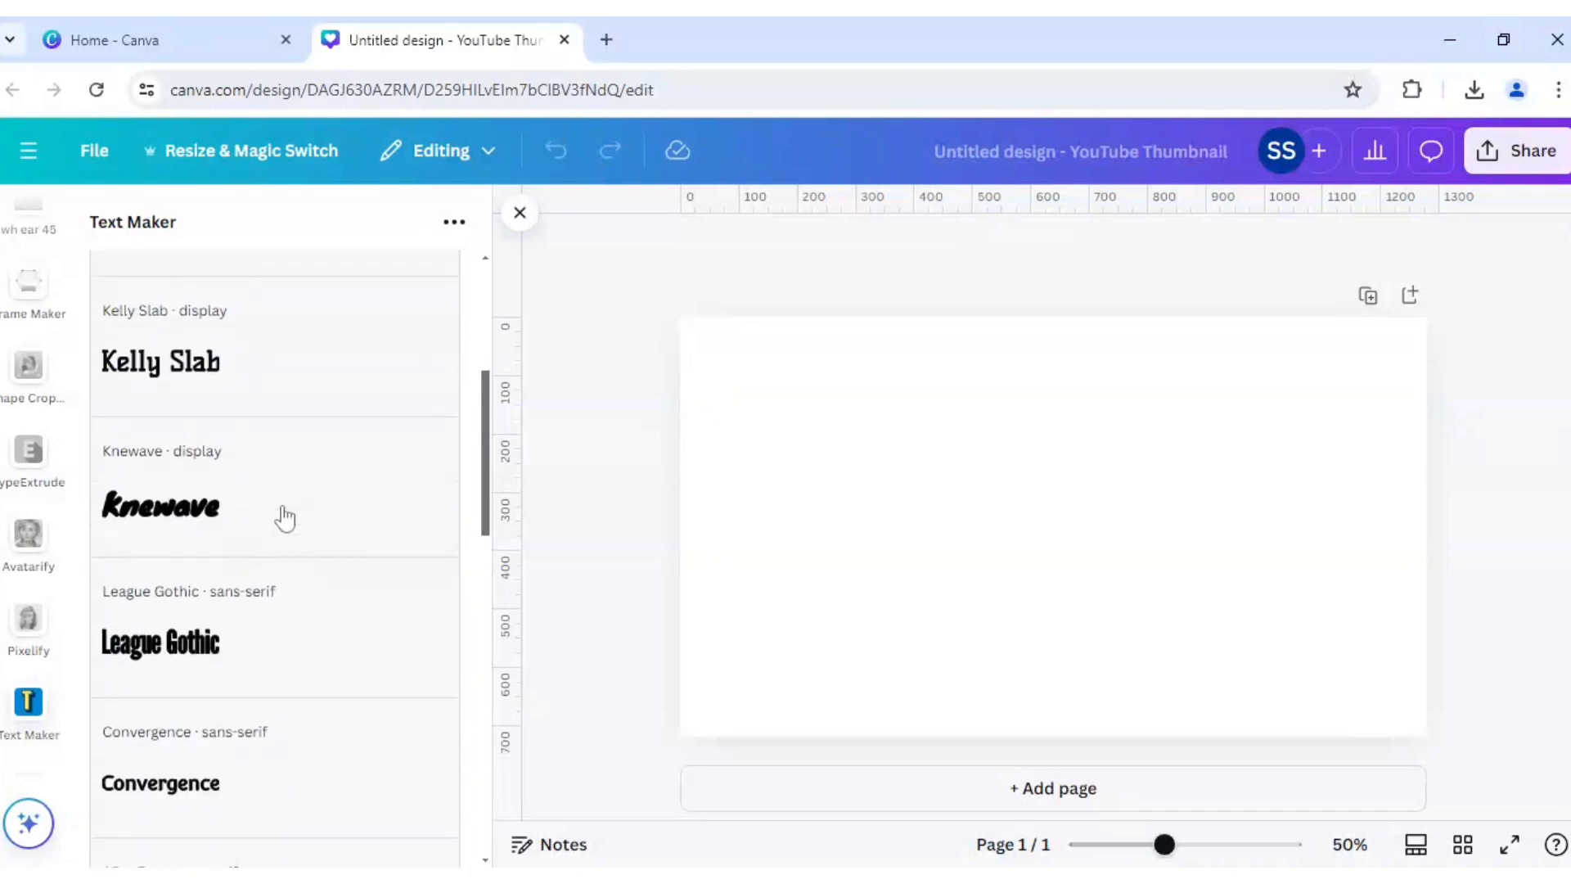
scroll(282, 516, down, 1)
scroll(282, 515, down, 1)
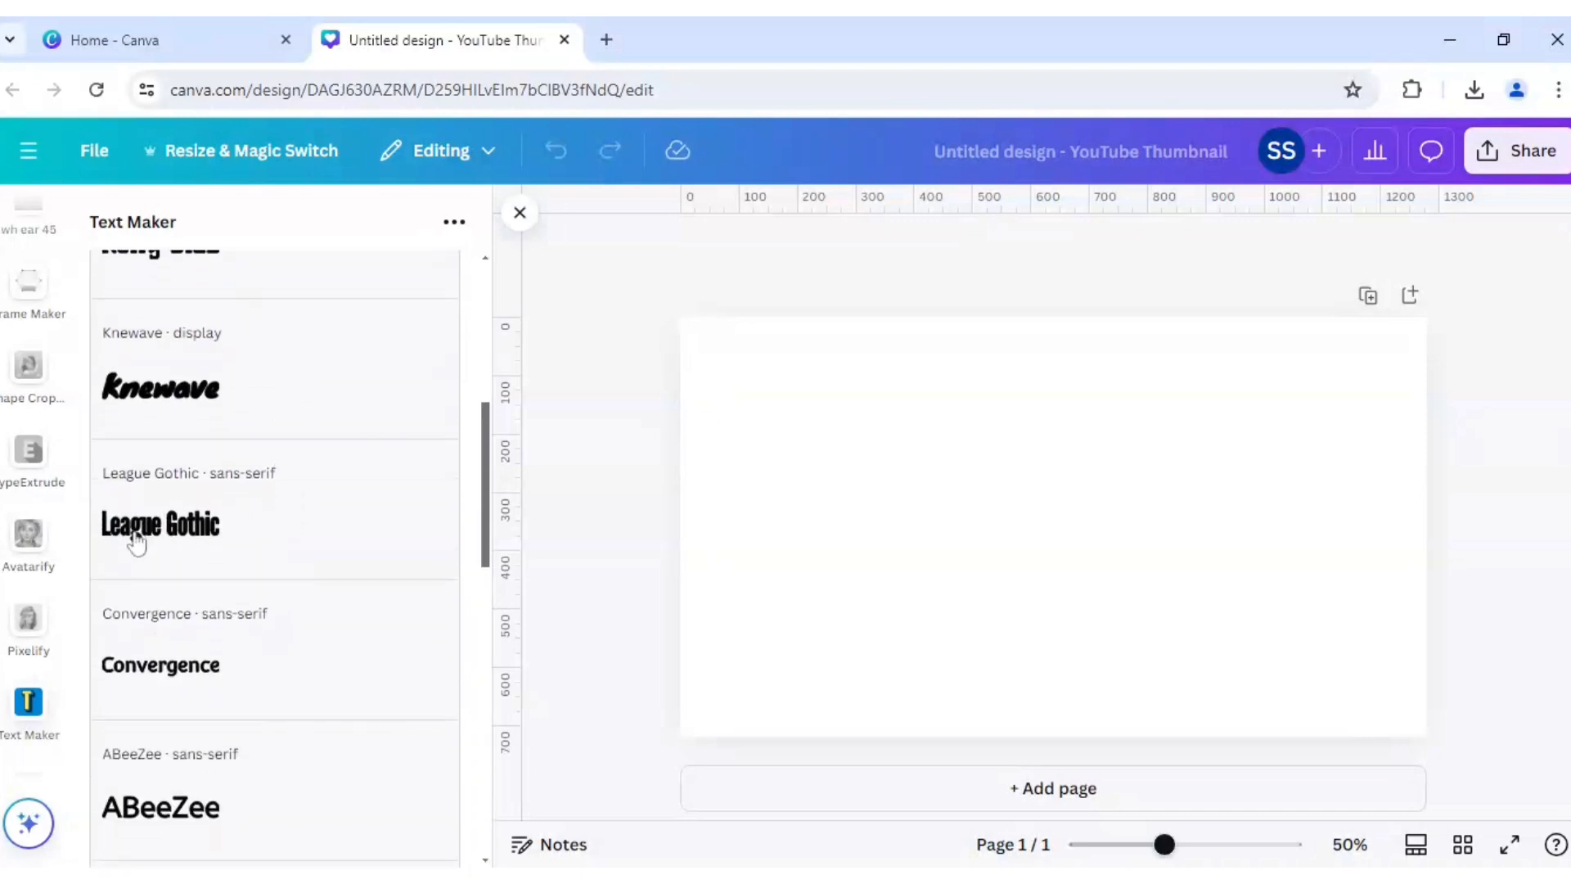
click(213, 530)
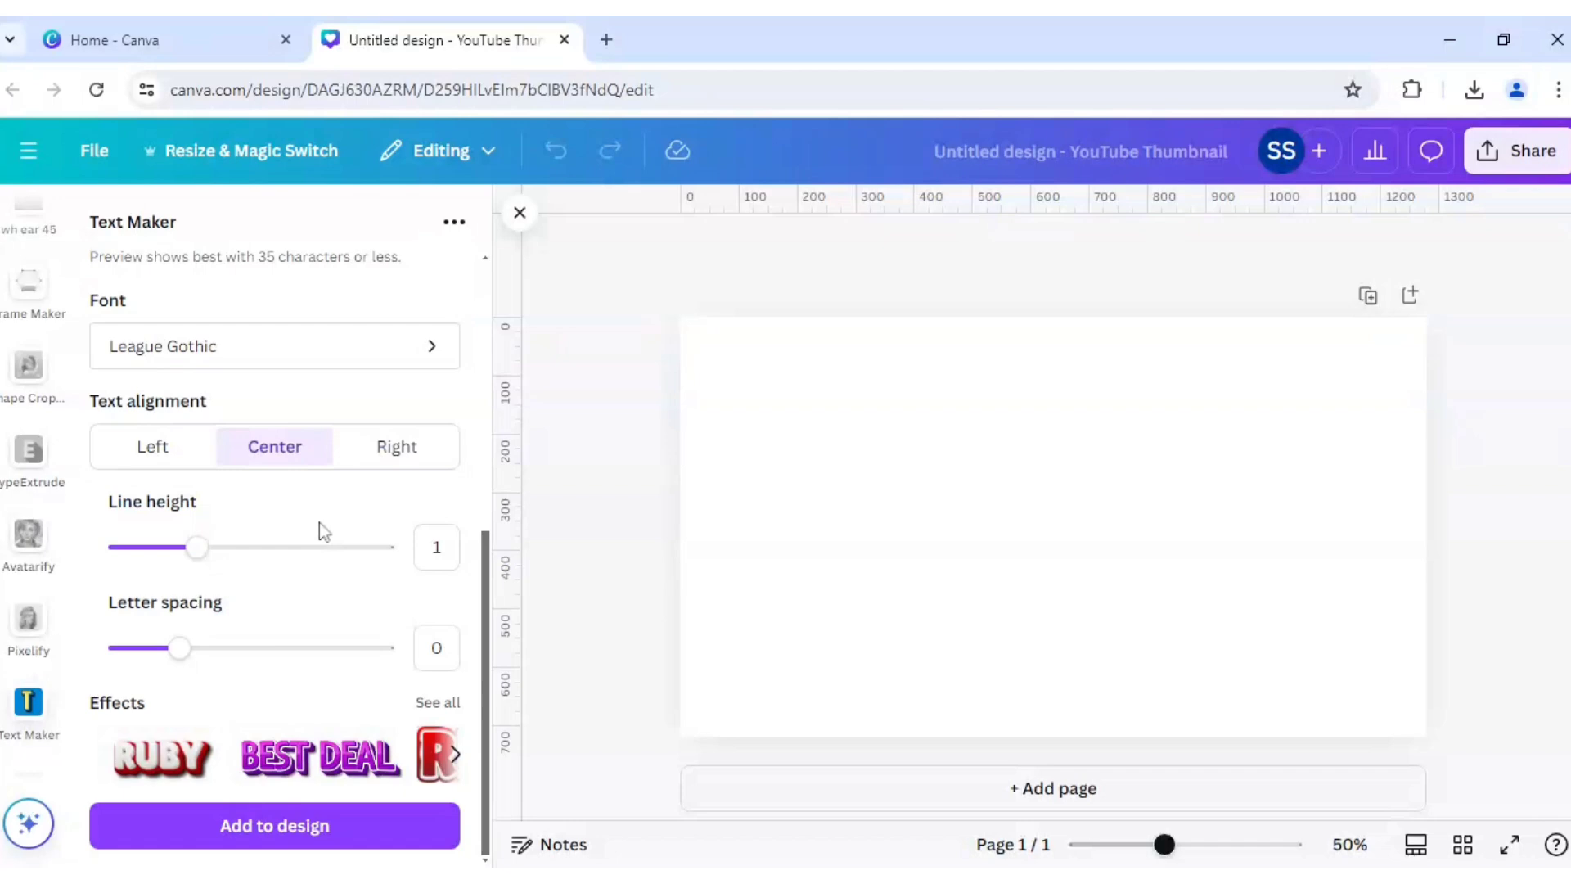
scroll(320, 528, up, 3)
scroll(319, 529, up, 1)
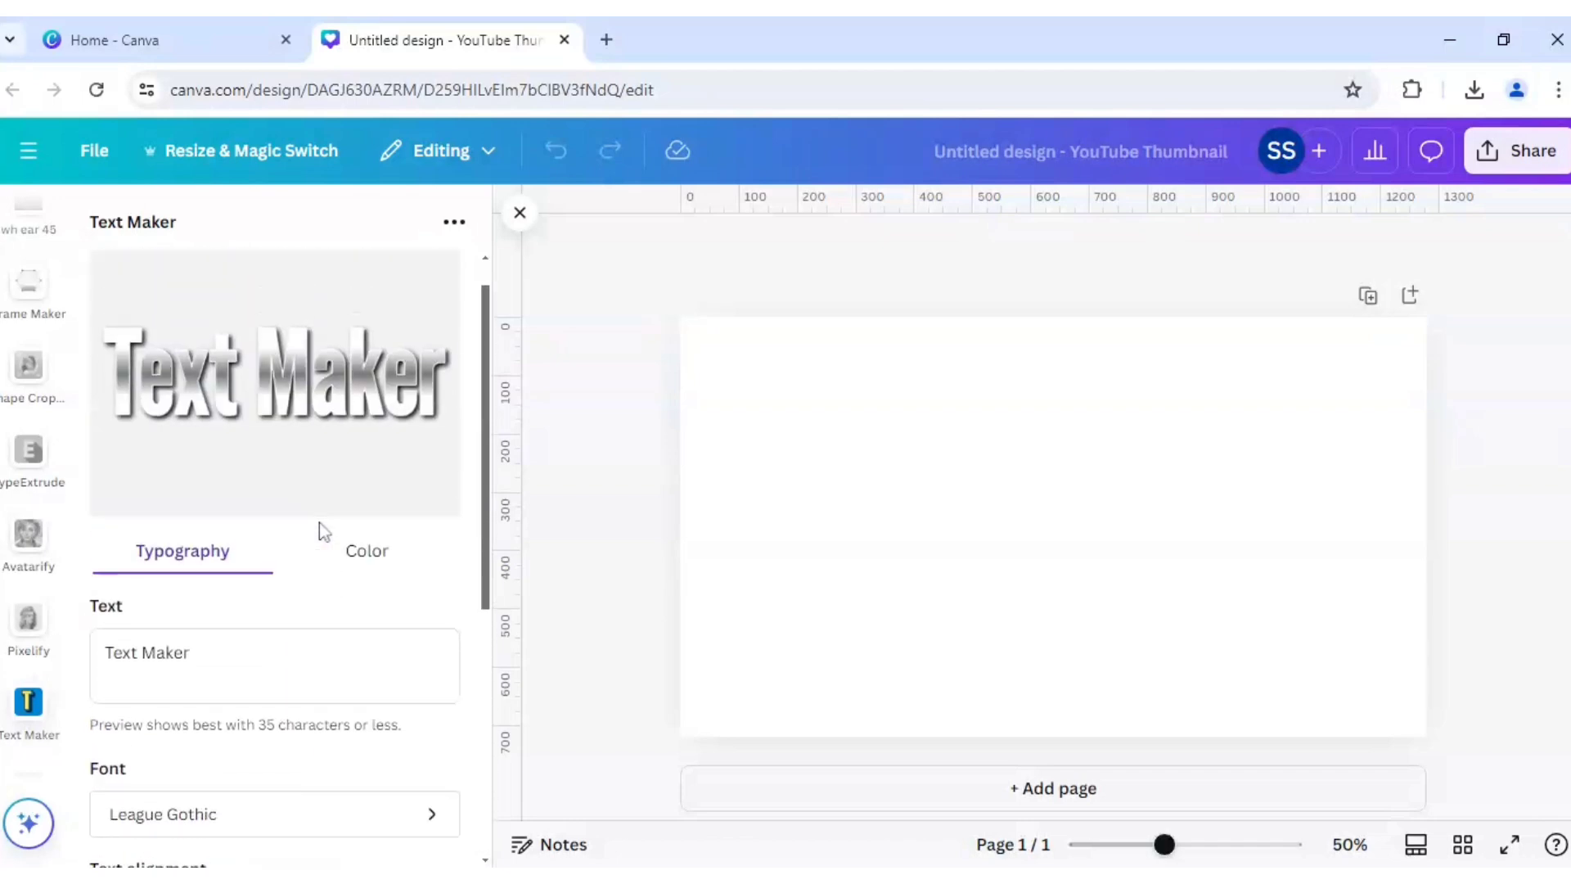
Step: Replace the sample text with SILVER and show its fill, outline and shadow colours
drag(193, 652, 76, 657)
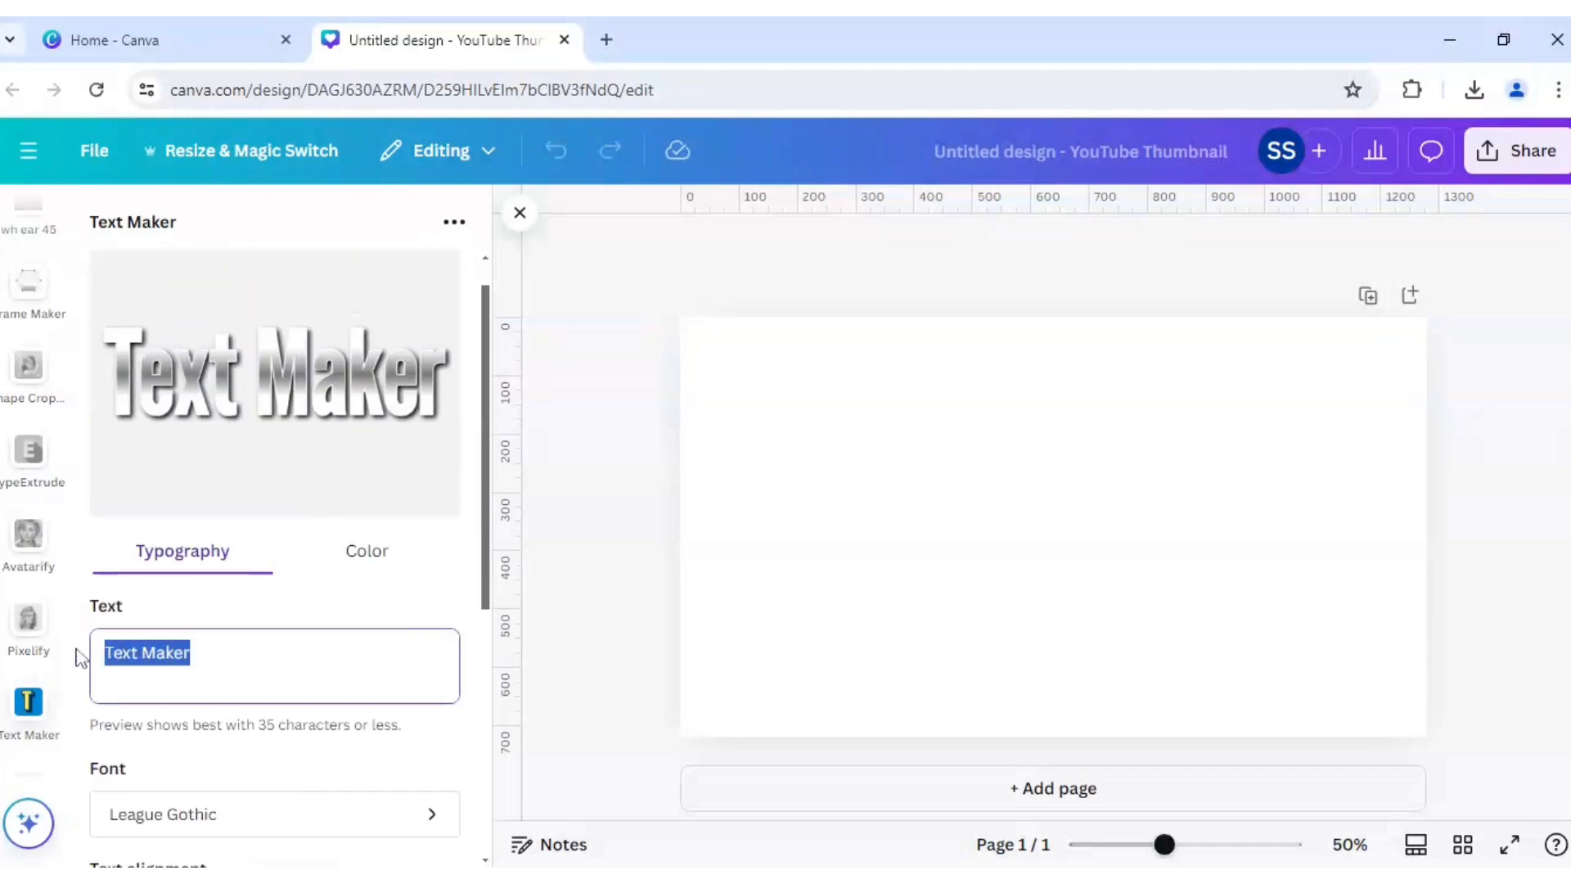
text(SILVE)
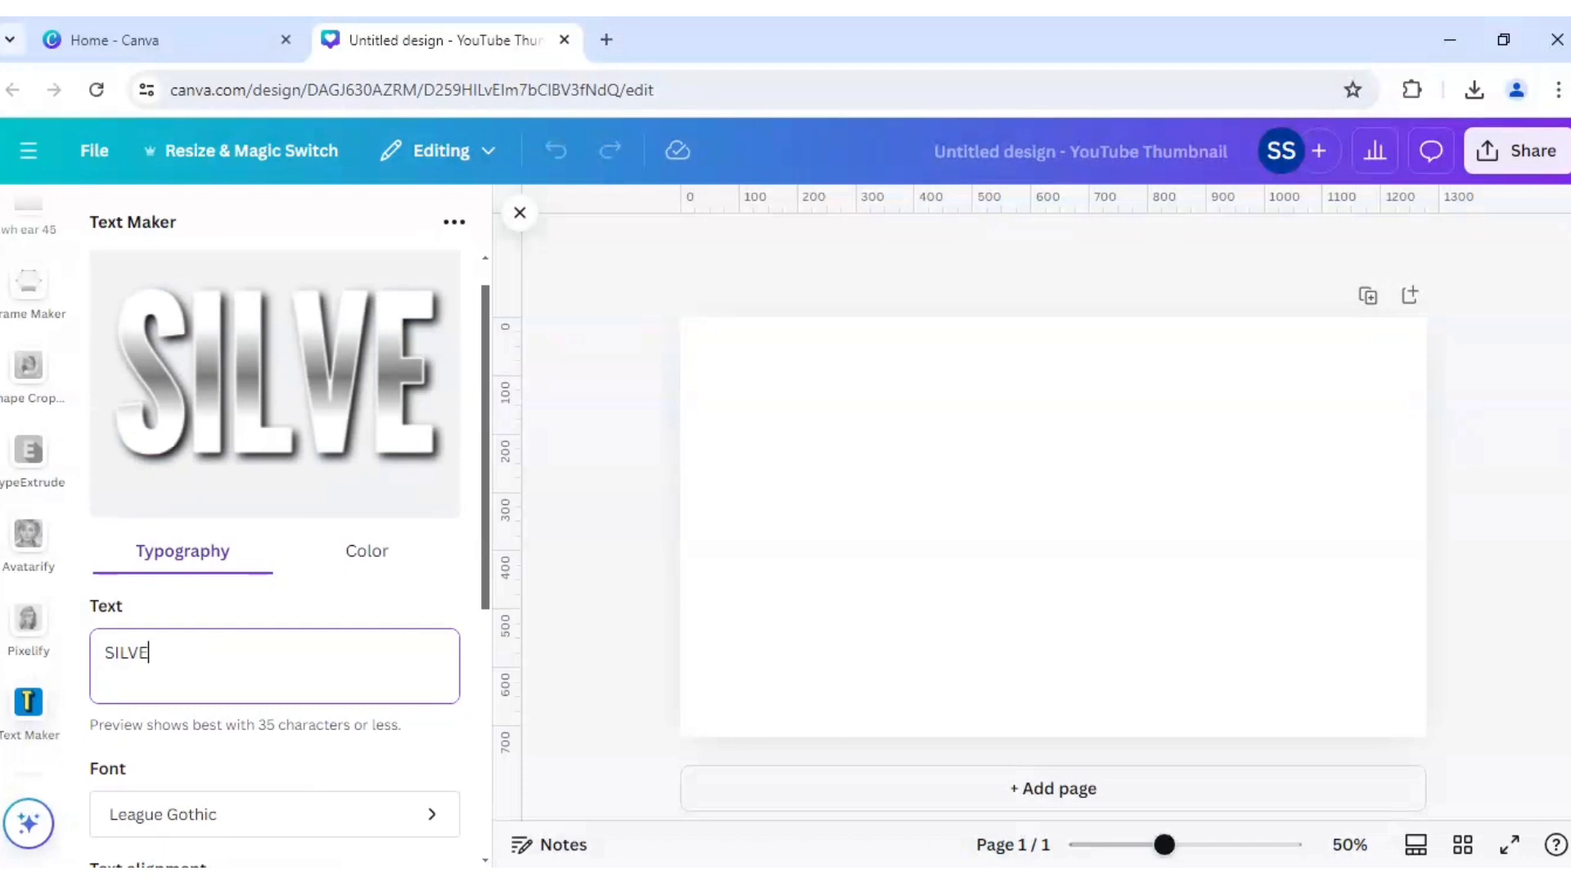
text(R)
click(291, 608)
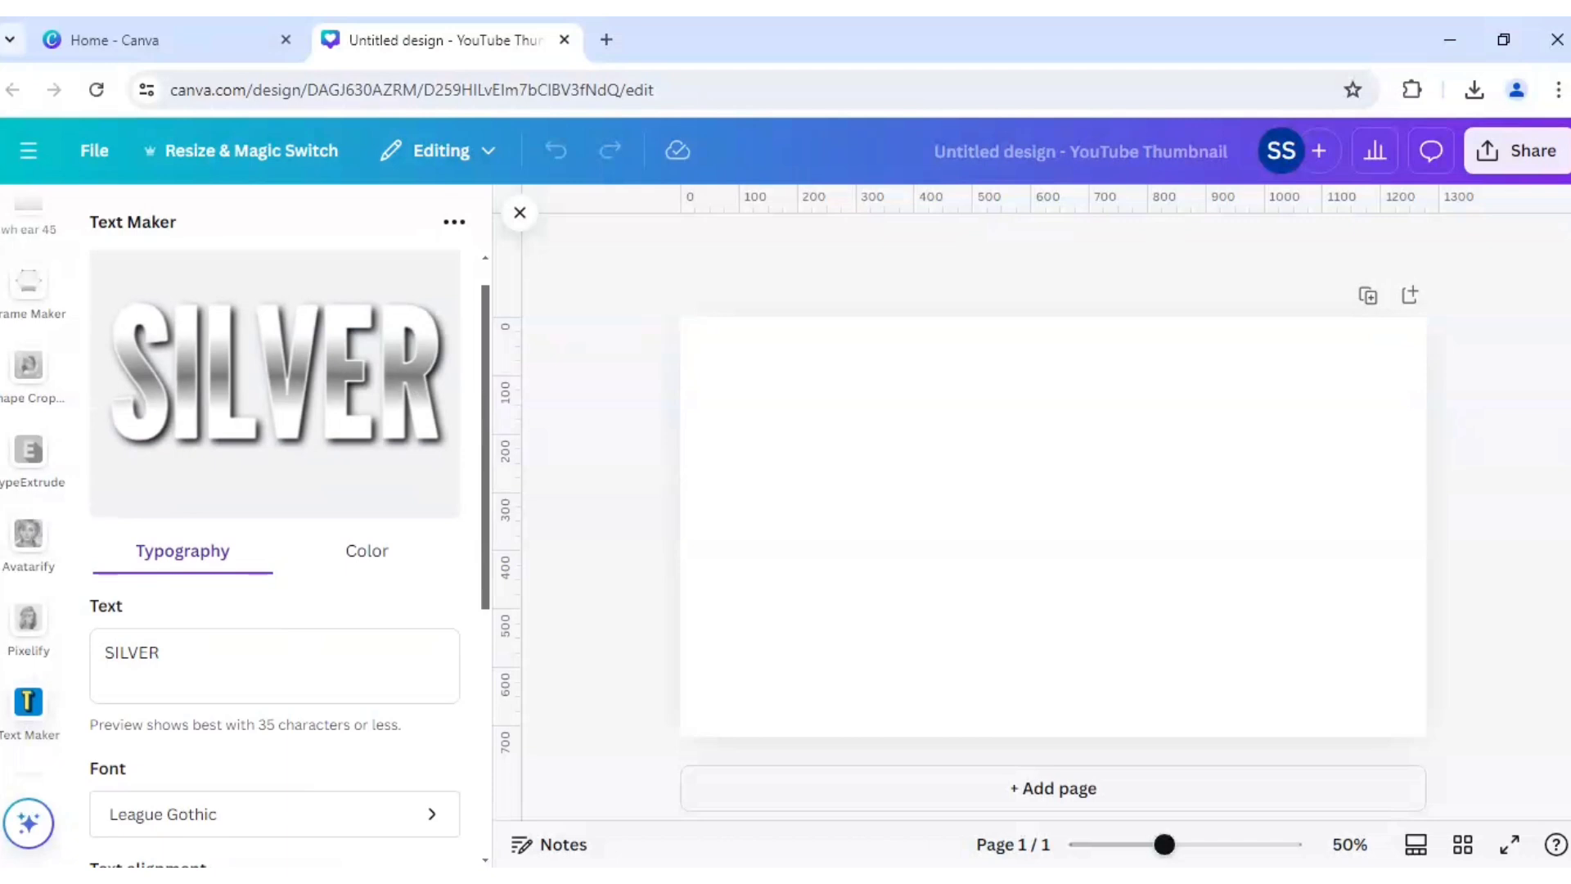
click(365, 568)
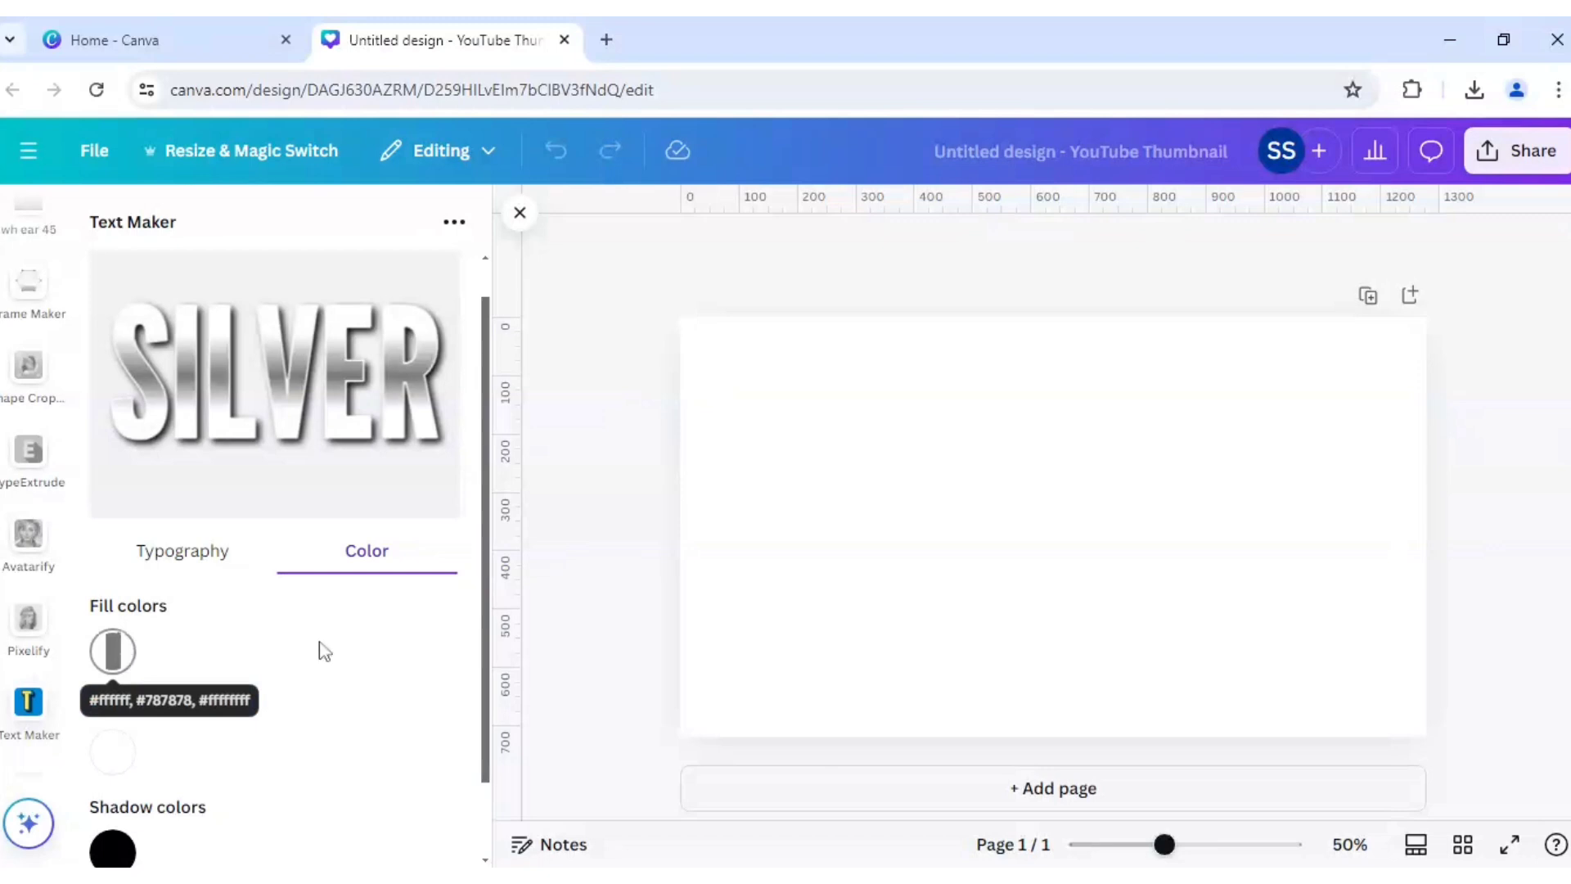
scroll(307, 649, down, 2)
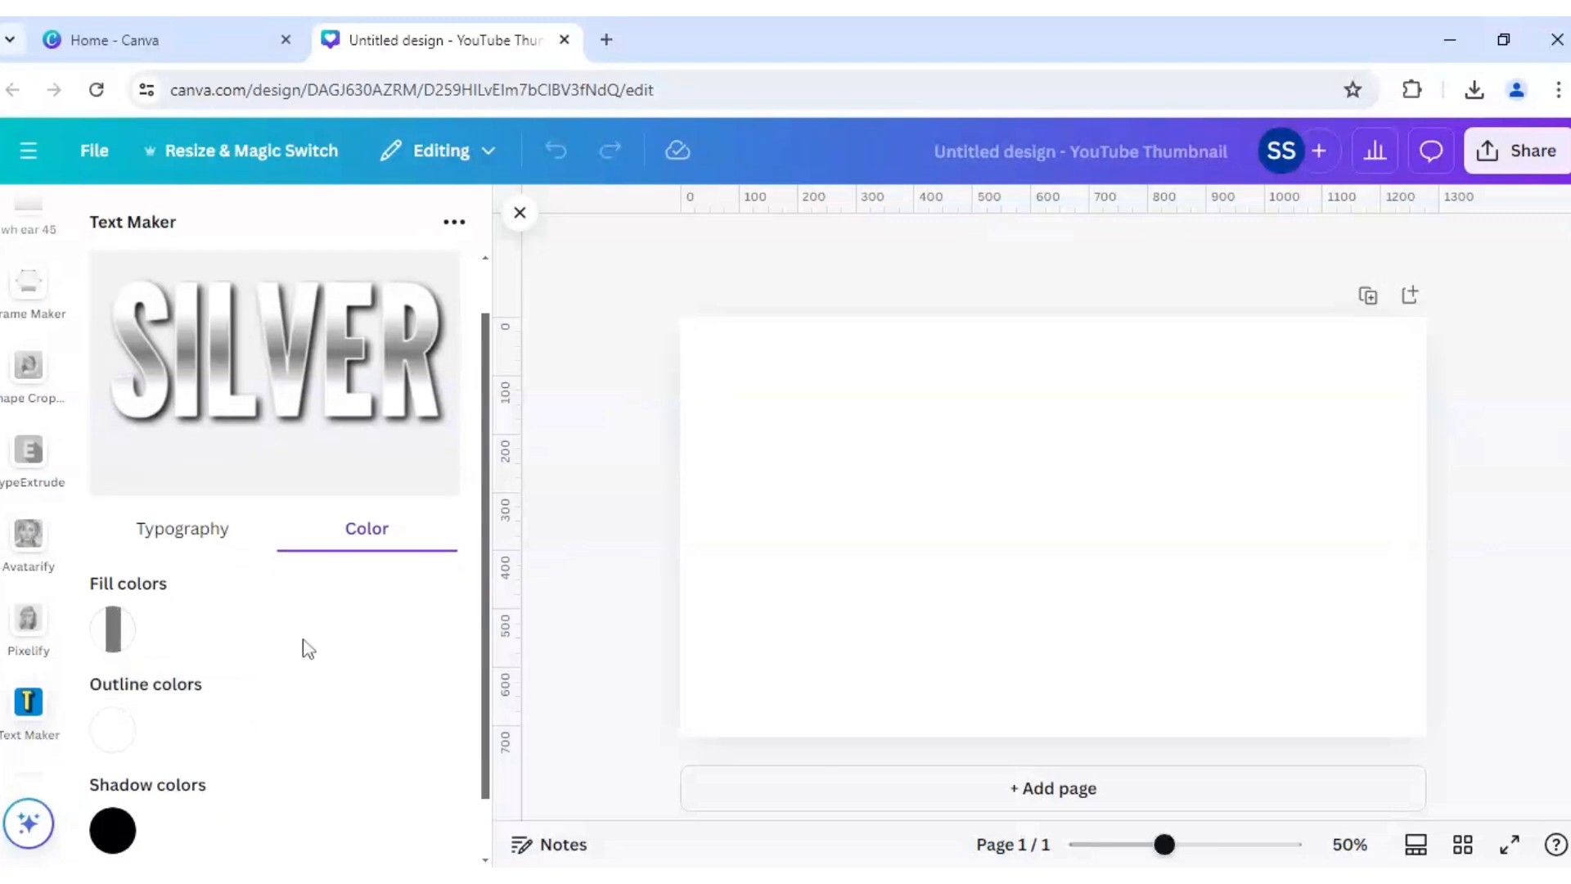
Step: Reposition the fill gradient stops to widen and brighten the silver sheen
click(115, 561)
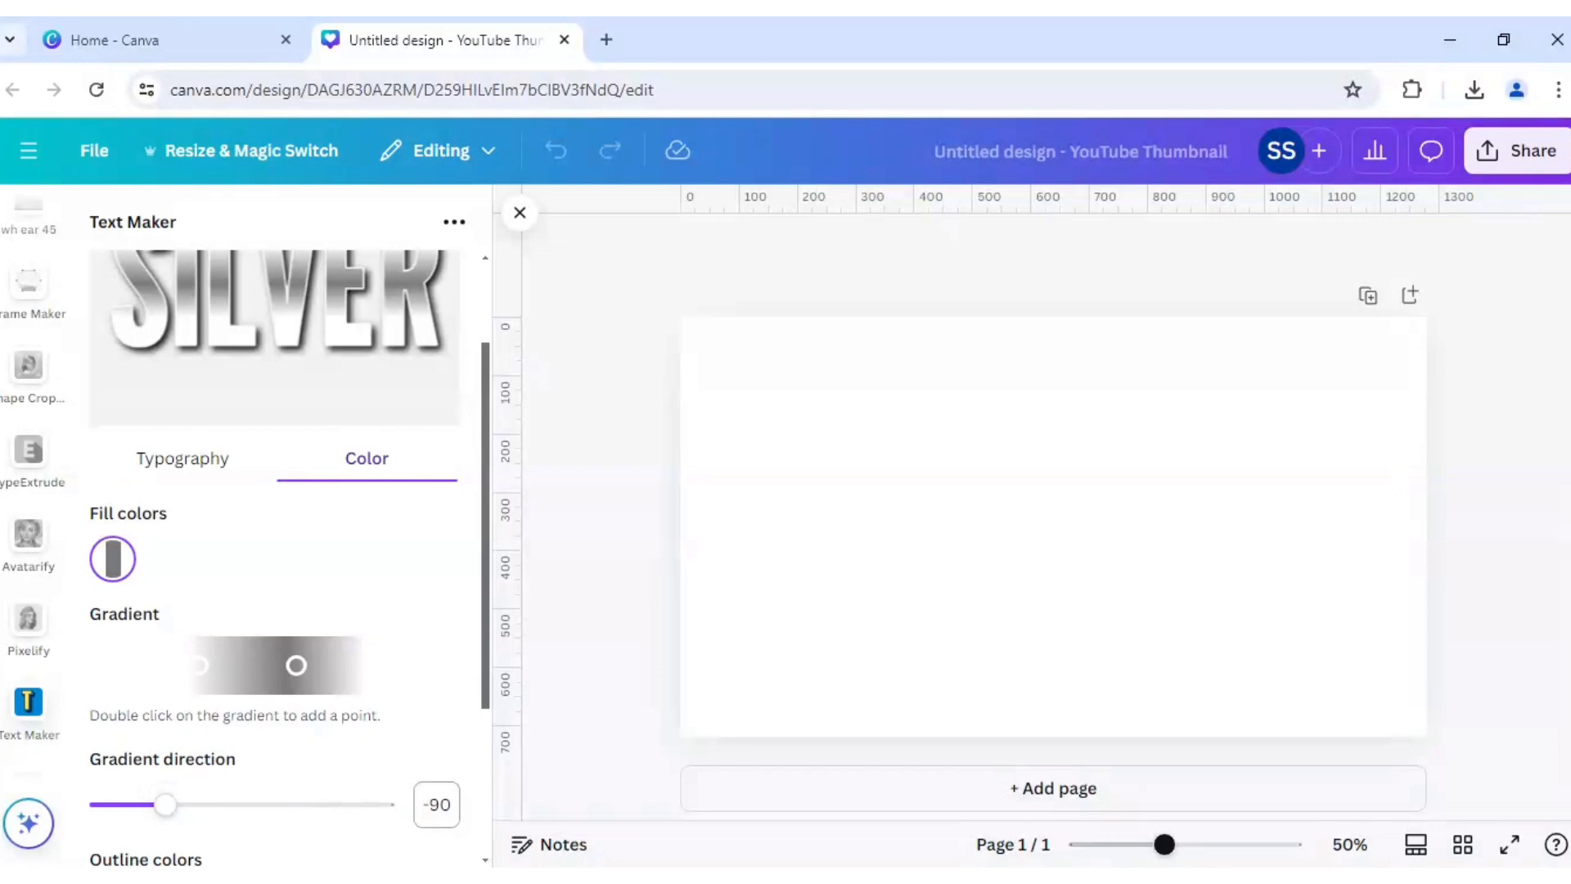
scroll(432, 766, up, 2)
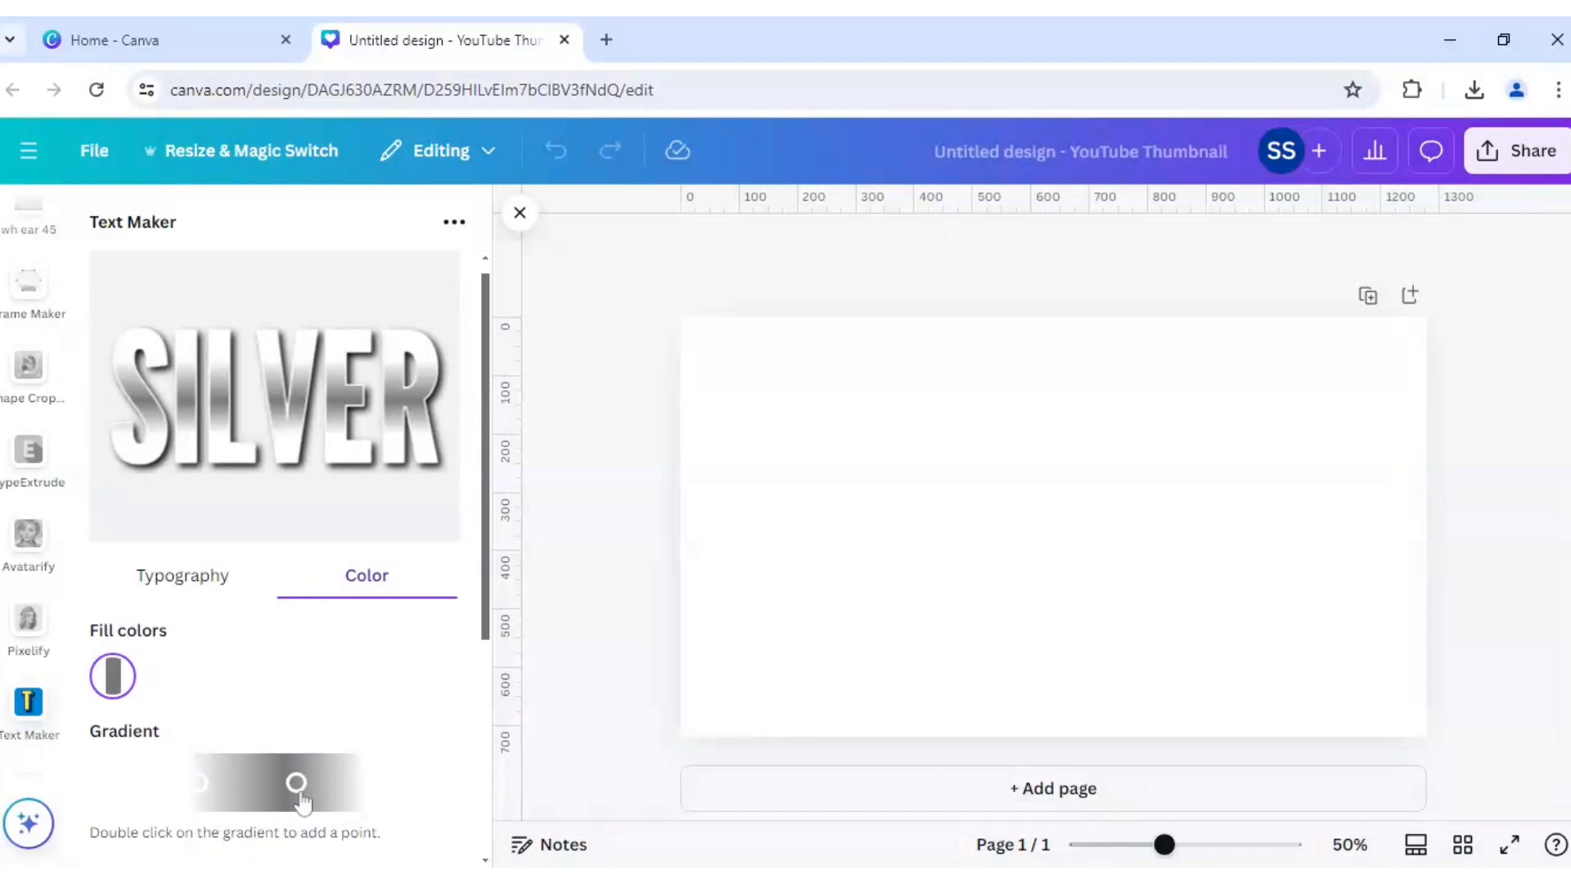
mouse_move(298, 786)
mouse_down()
mouse_move(374, 798)
mouse_move(212, 798)
mouse_up()
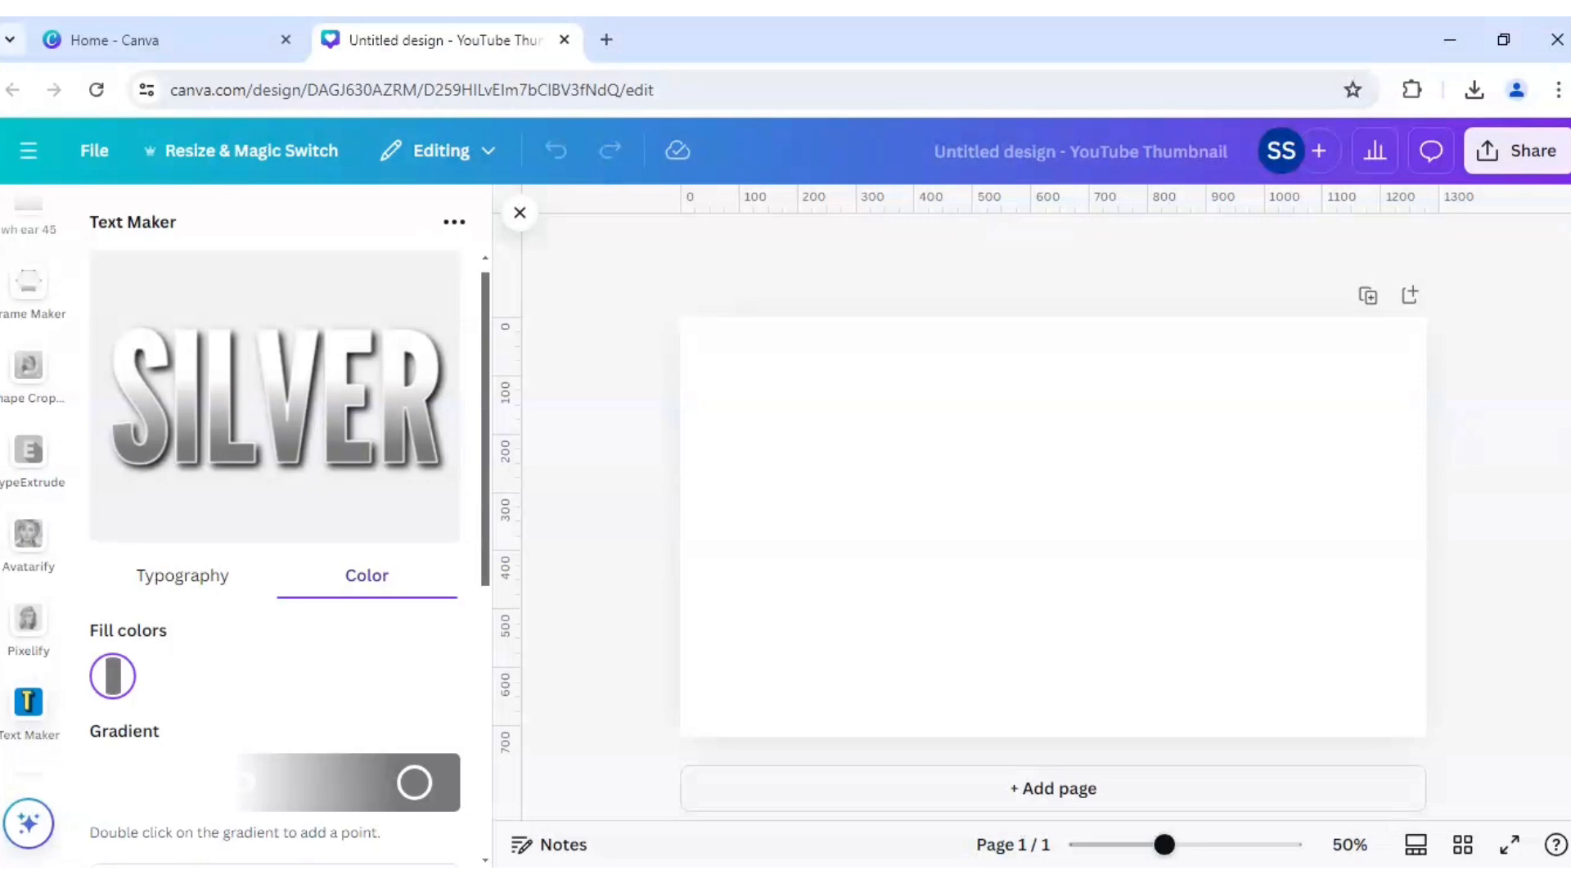
drag(245, 782, 261, 783)
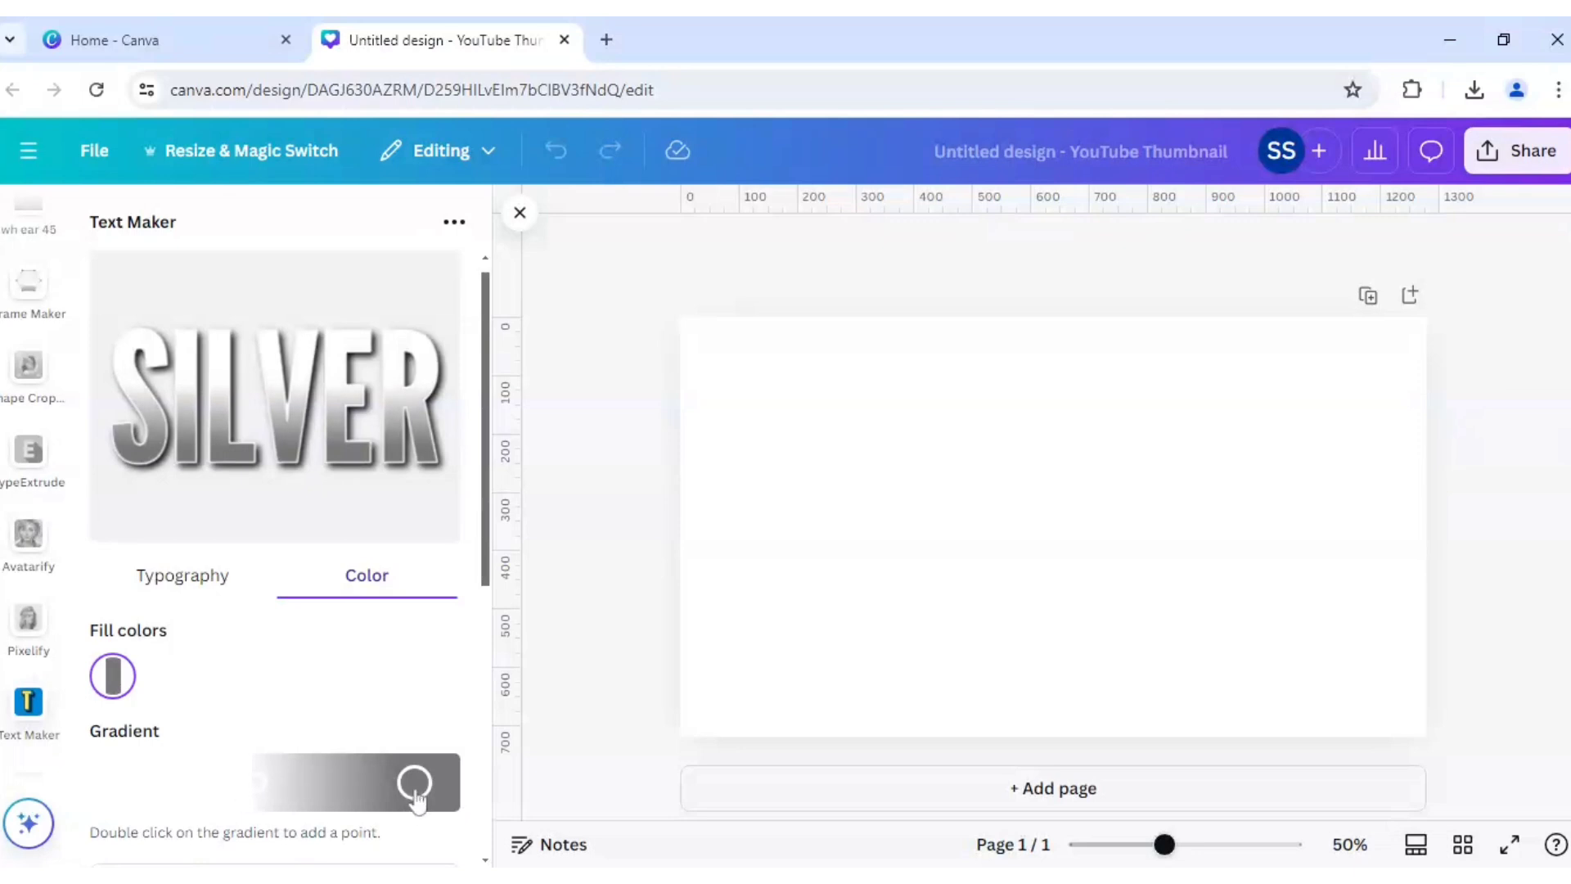
mouse_move(414, 783)
mouse_down()
mouse_move(361, 783)
mouse_move(412, 781)
mouse_up()
mouse_move(264, 786)
mouse_down()
mouse_move(203, 786)
mouse_move(301, 782)
mouse_up()
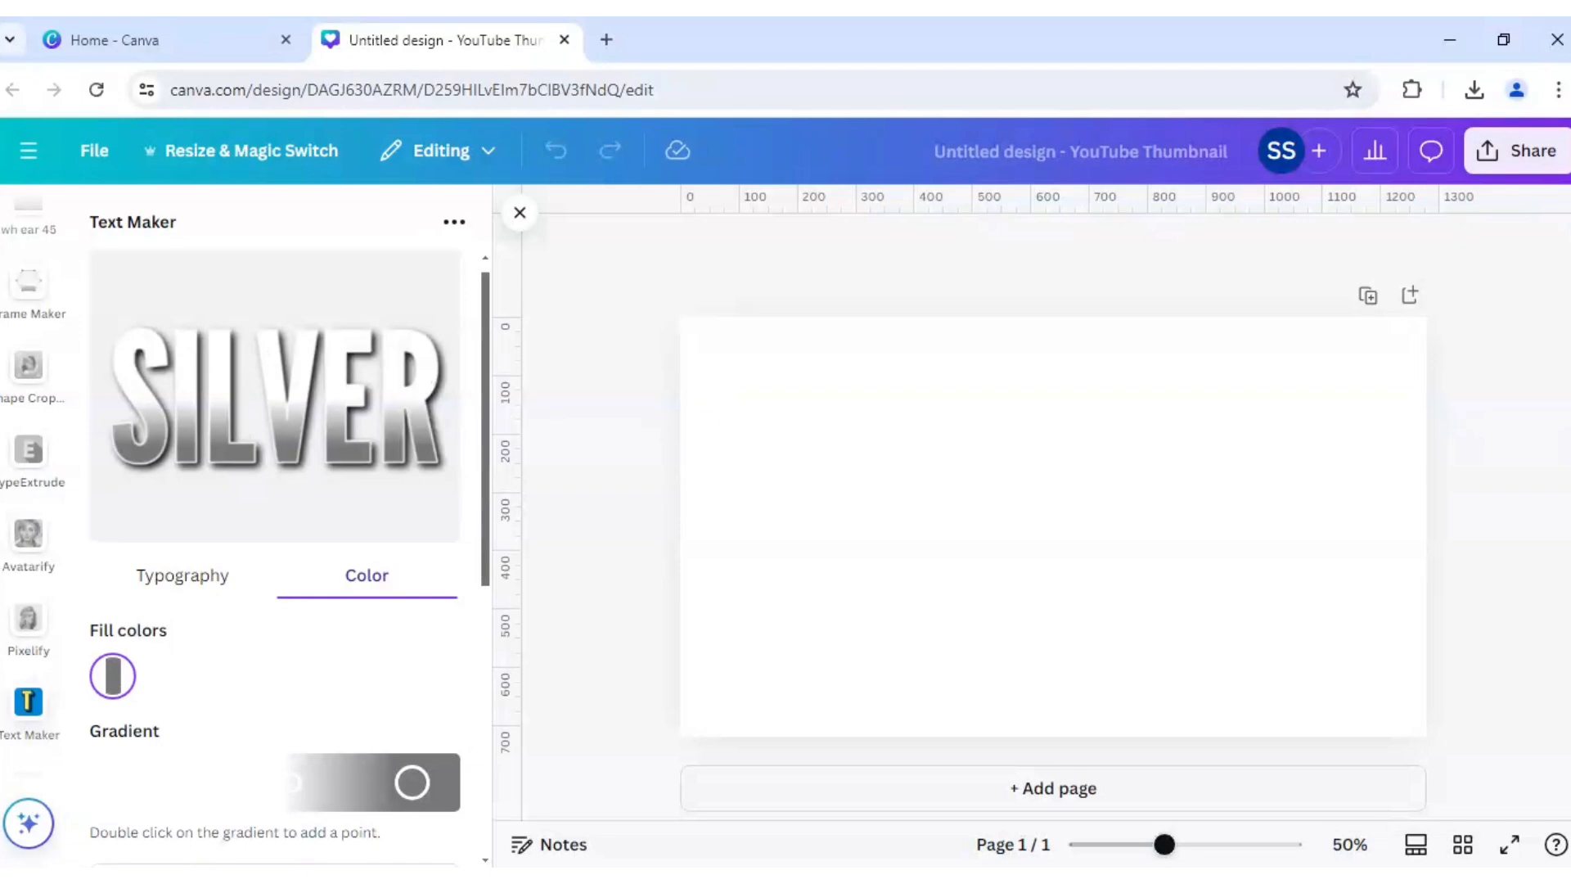
scroll(259, 669, down, 3)
scroll(259, 672, down, 1)
scroll(261, 674, down, 1)
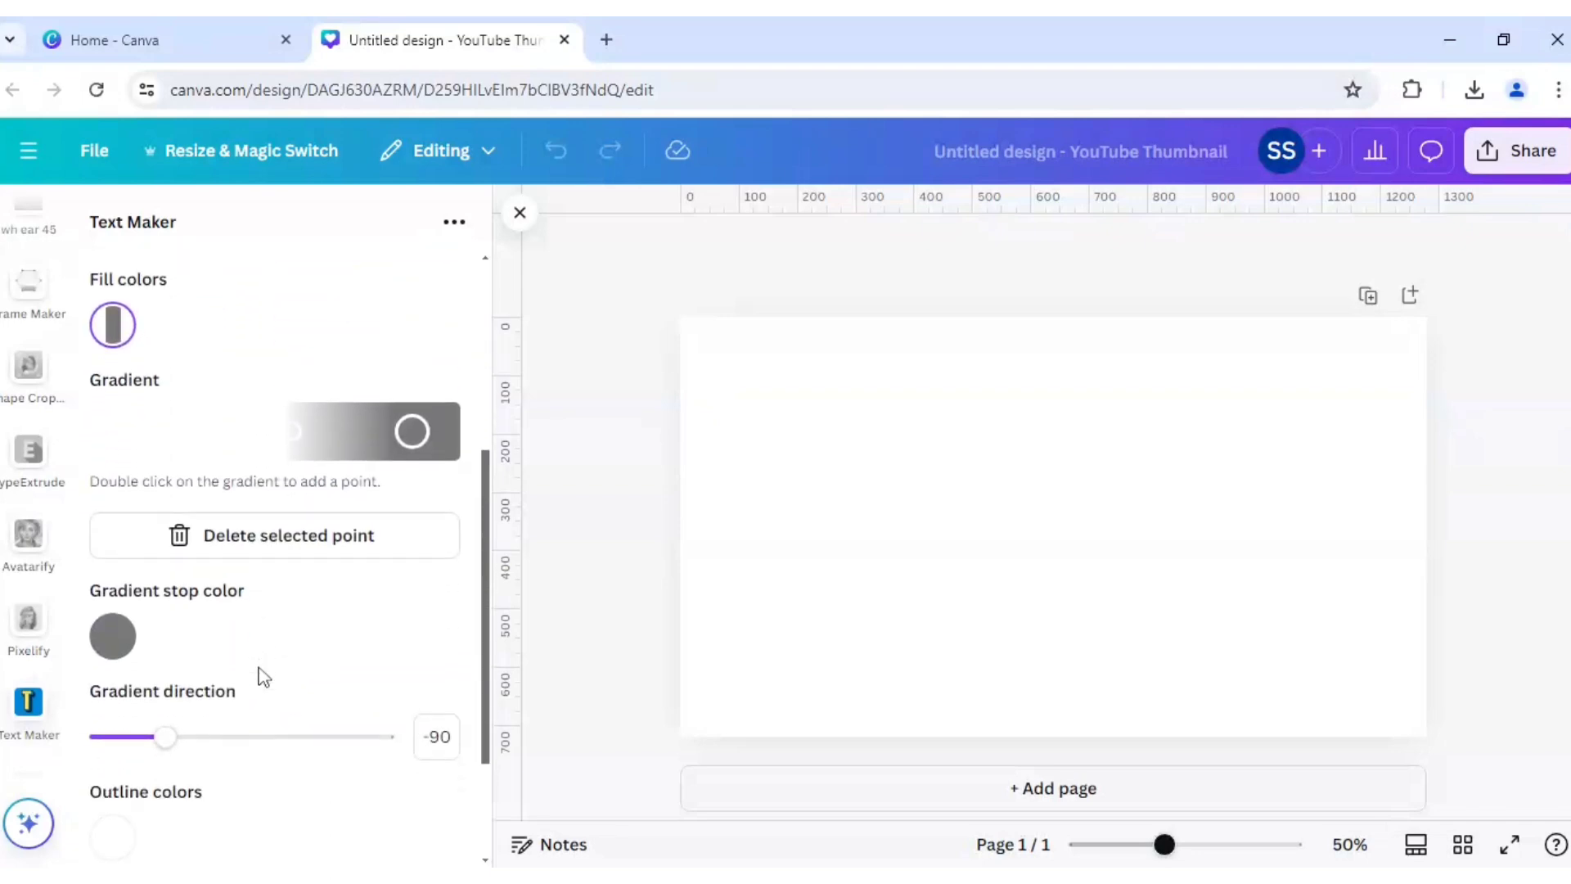
scroll(261, 673, down, 1)
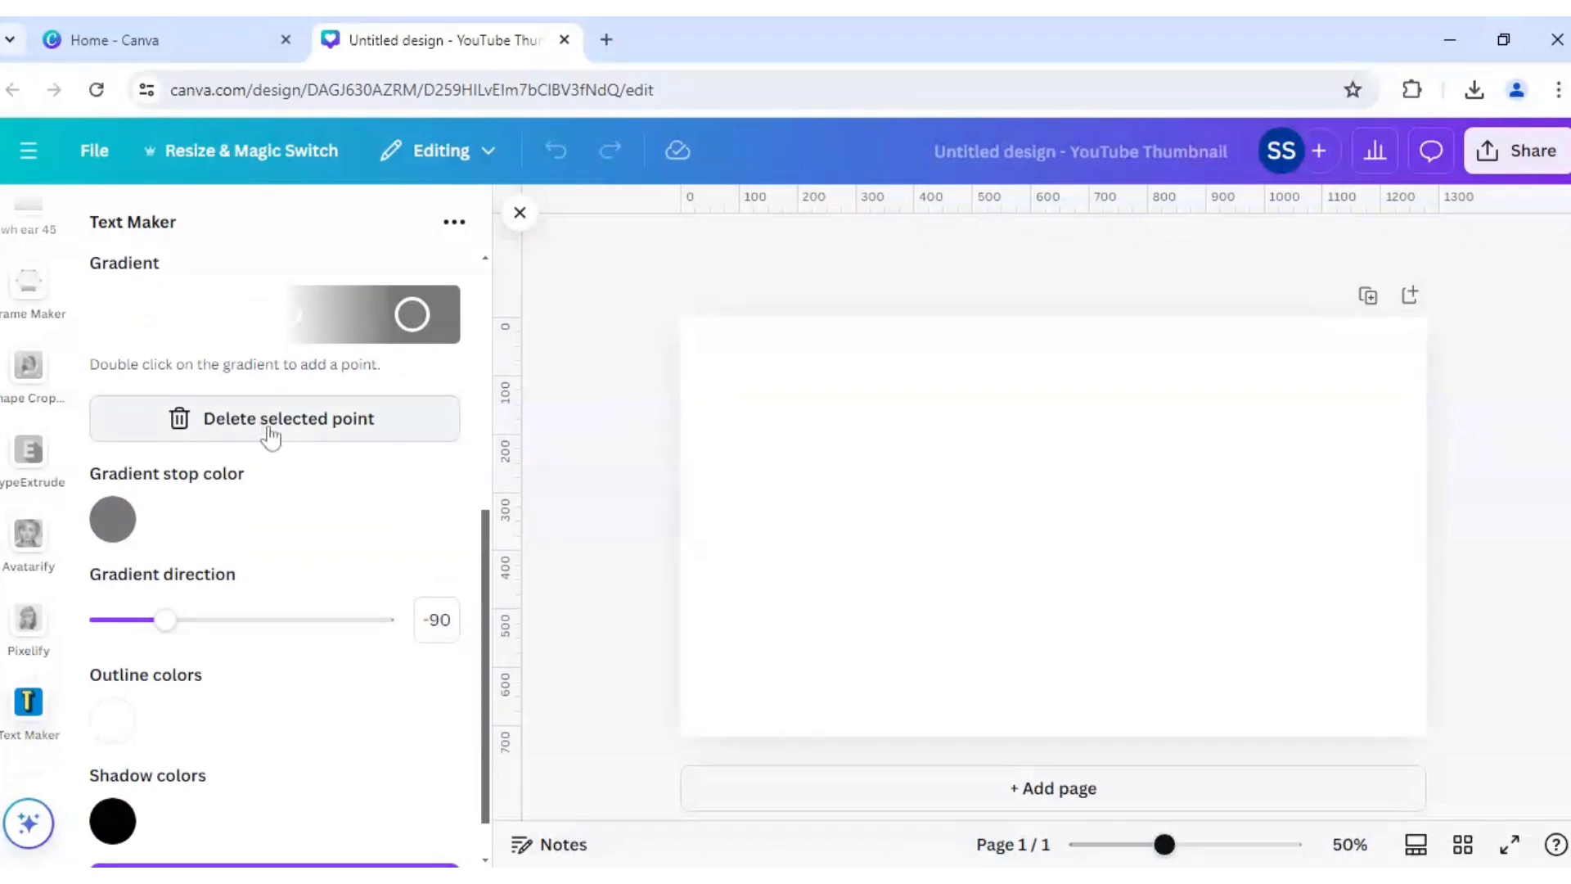
scroll(295, 608, down, 1)
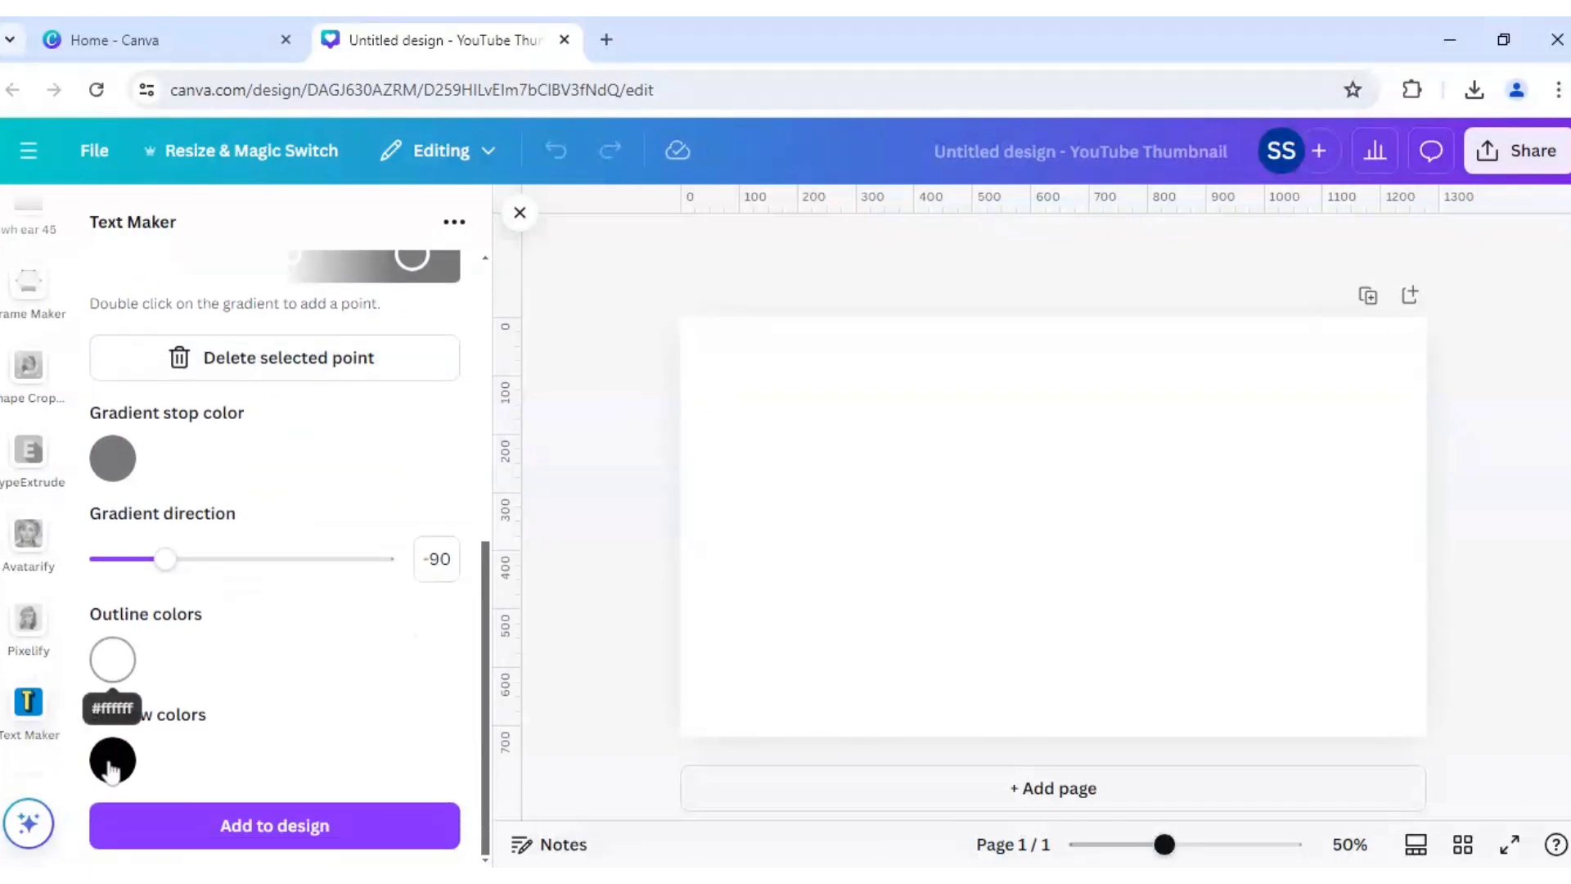
scroll(407, 705, up, 3)
scroll(406, 712, up, 1)
scroll(405, 712, up, 1)
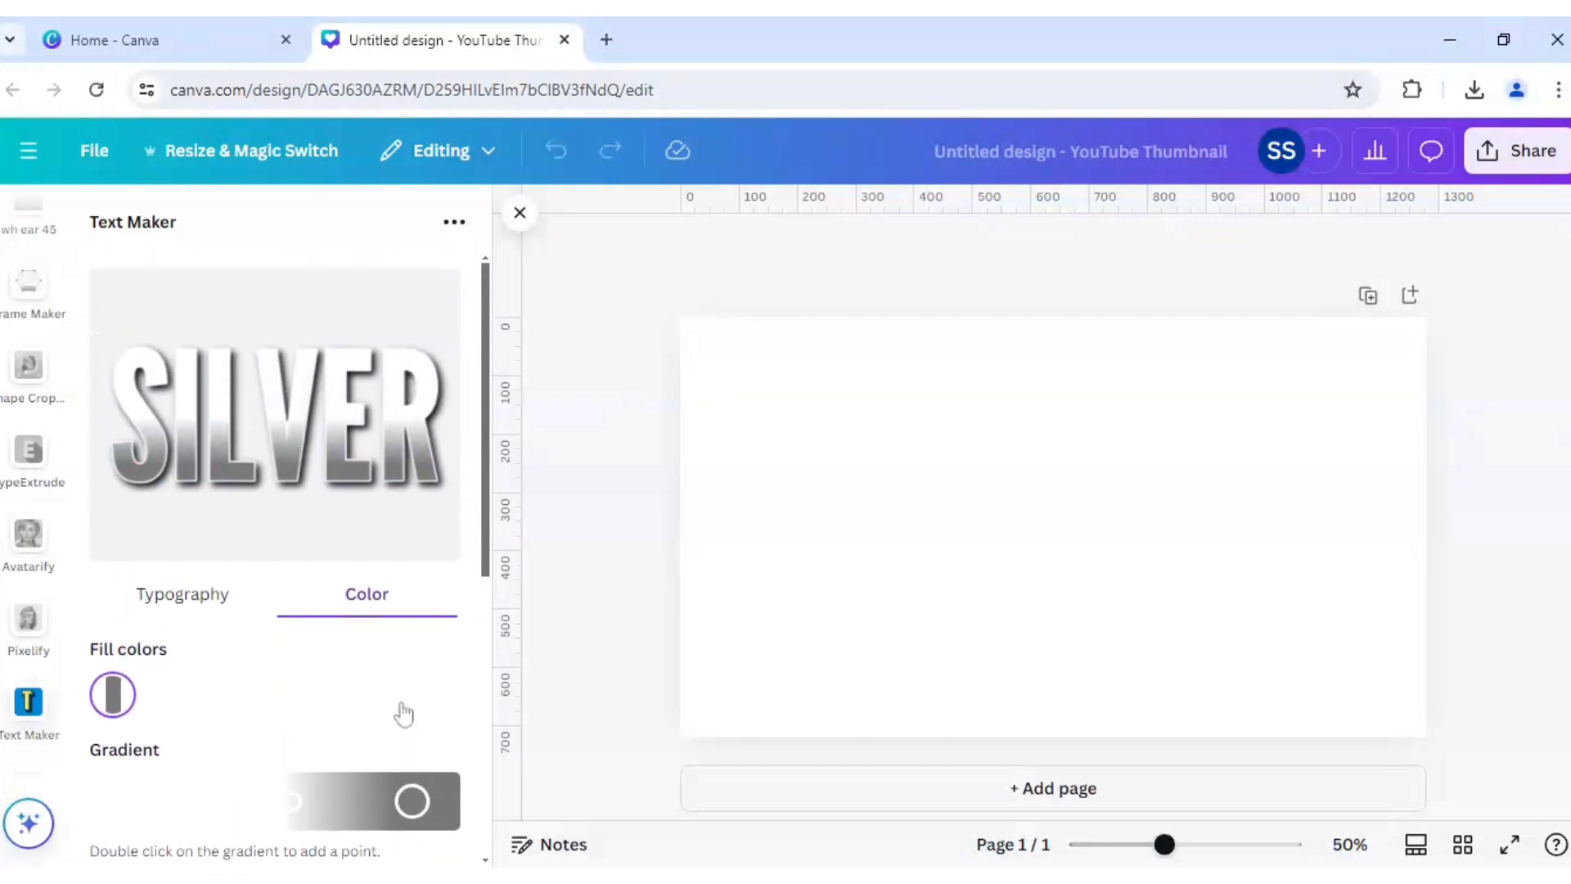
scroll(404, 712, down, 1)
scroll(404, 713, down, 2)
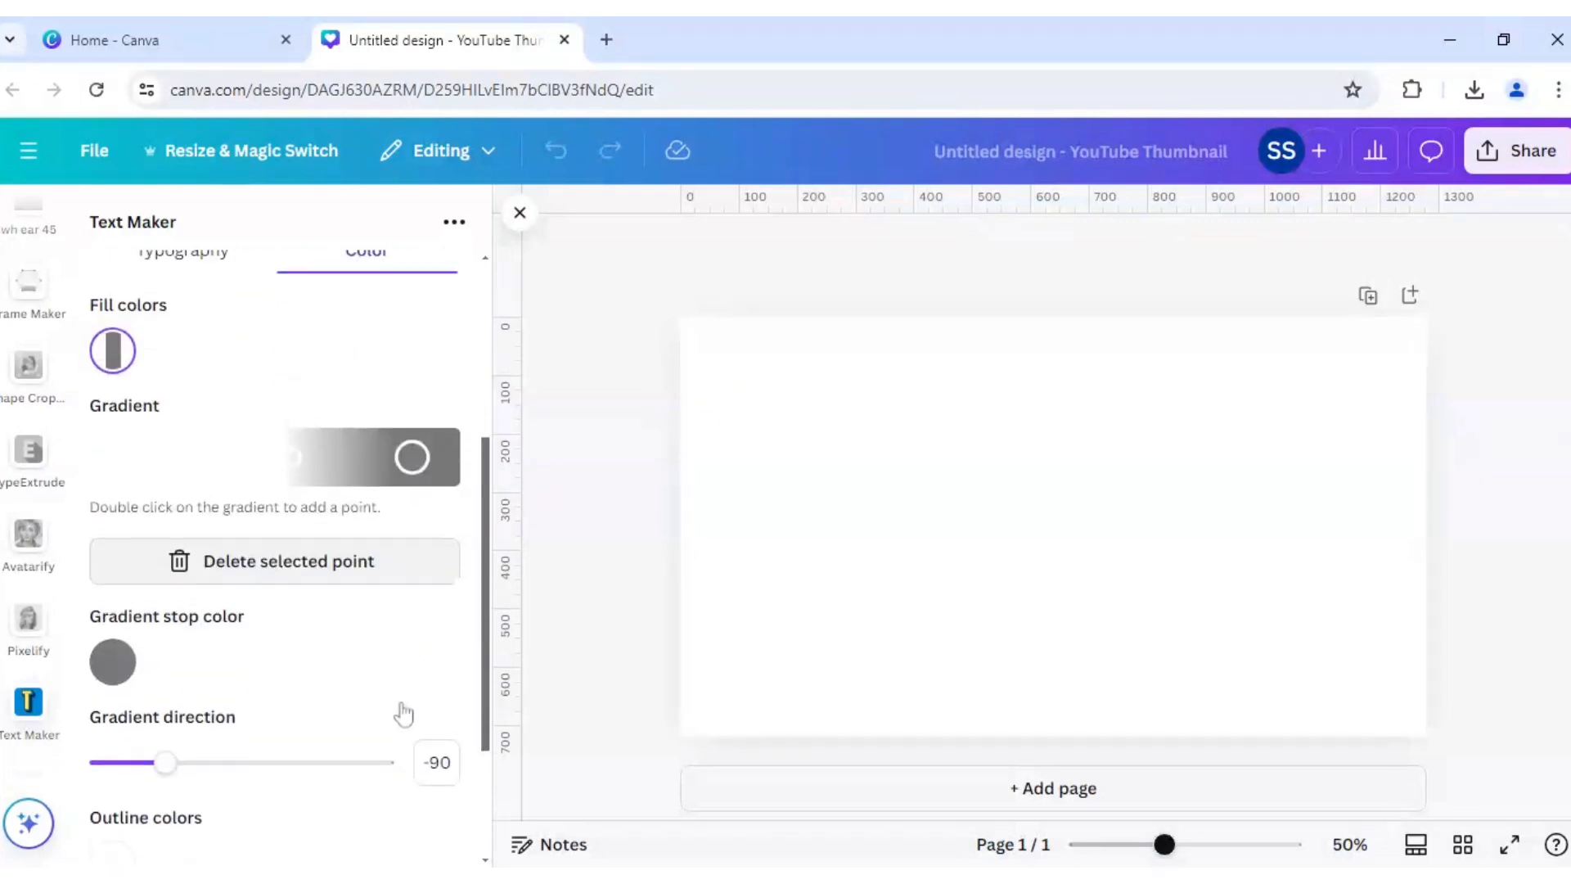
scroll(404, 714, up, 3)
scroll(399, 737, down, 1)
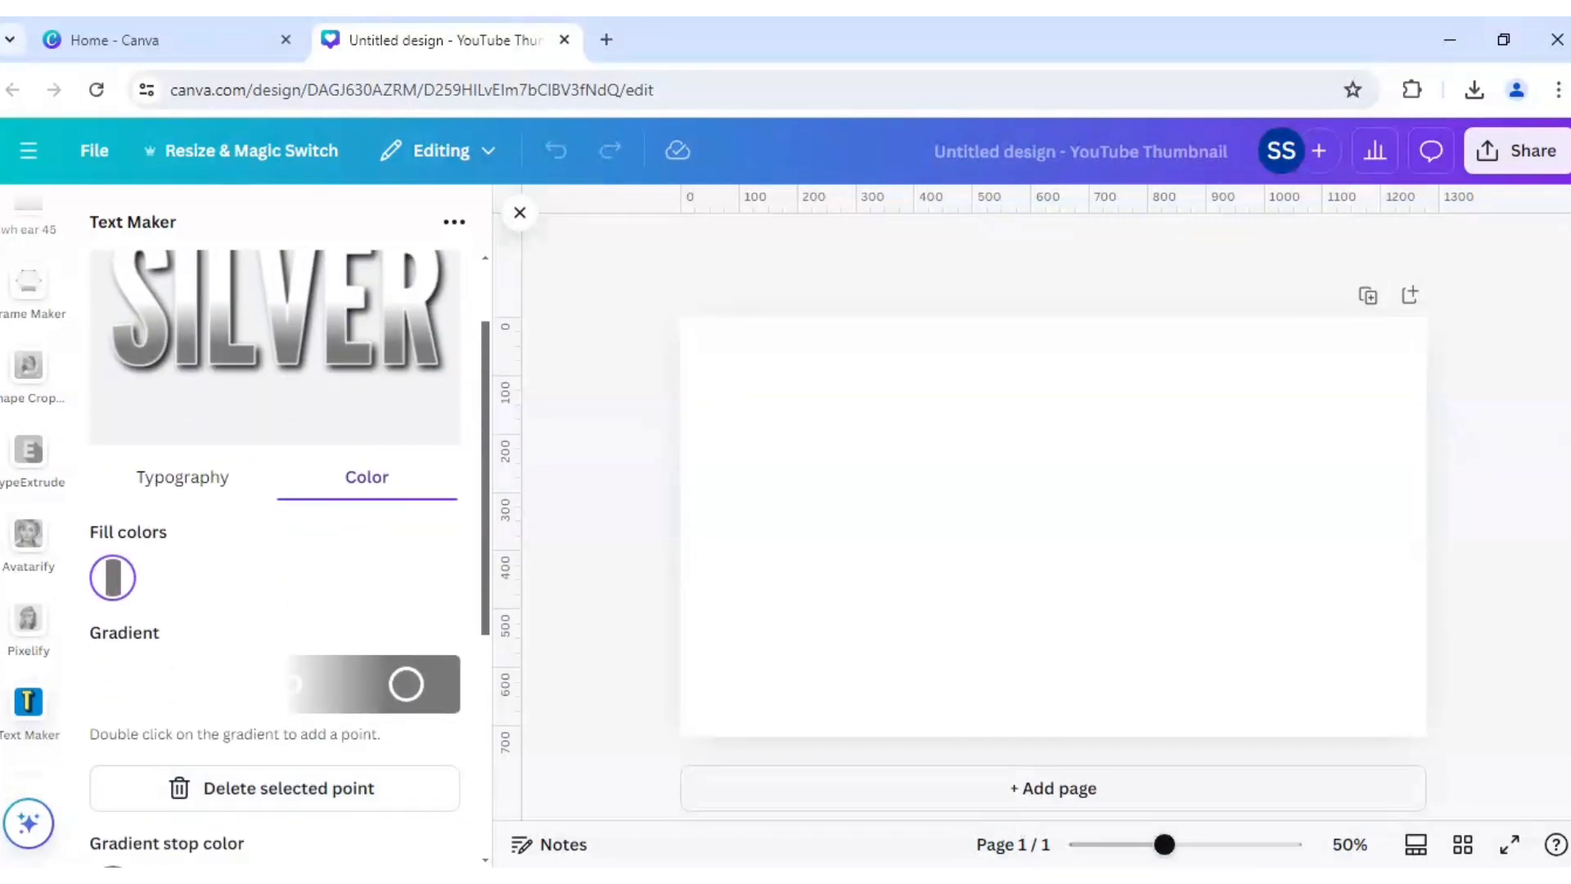
Step: Darken the SILVER gradient by moving its stops, then add the text to the page
mouse_move(411, 683)
mouse_down()
mouse_move(267, 699)
mouse_move(228, 683)
mouse_up()
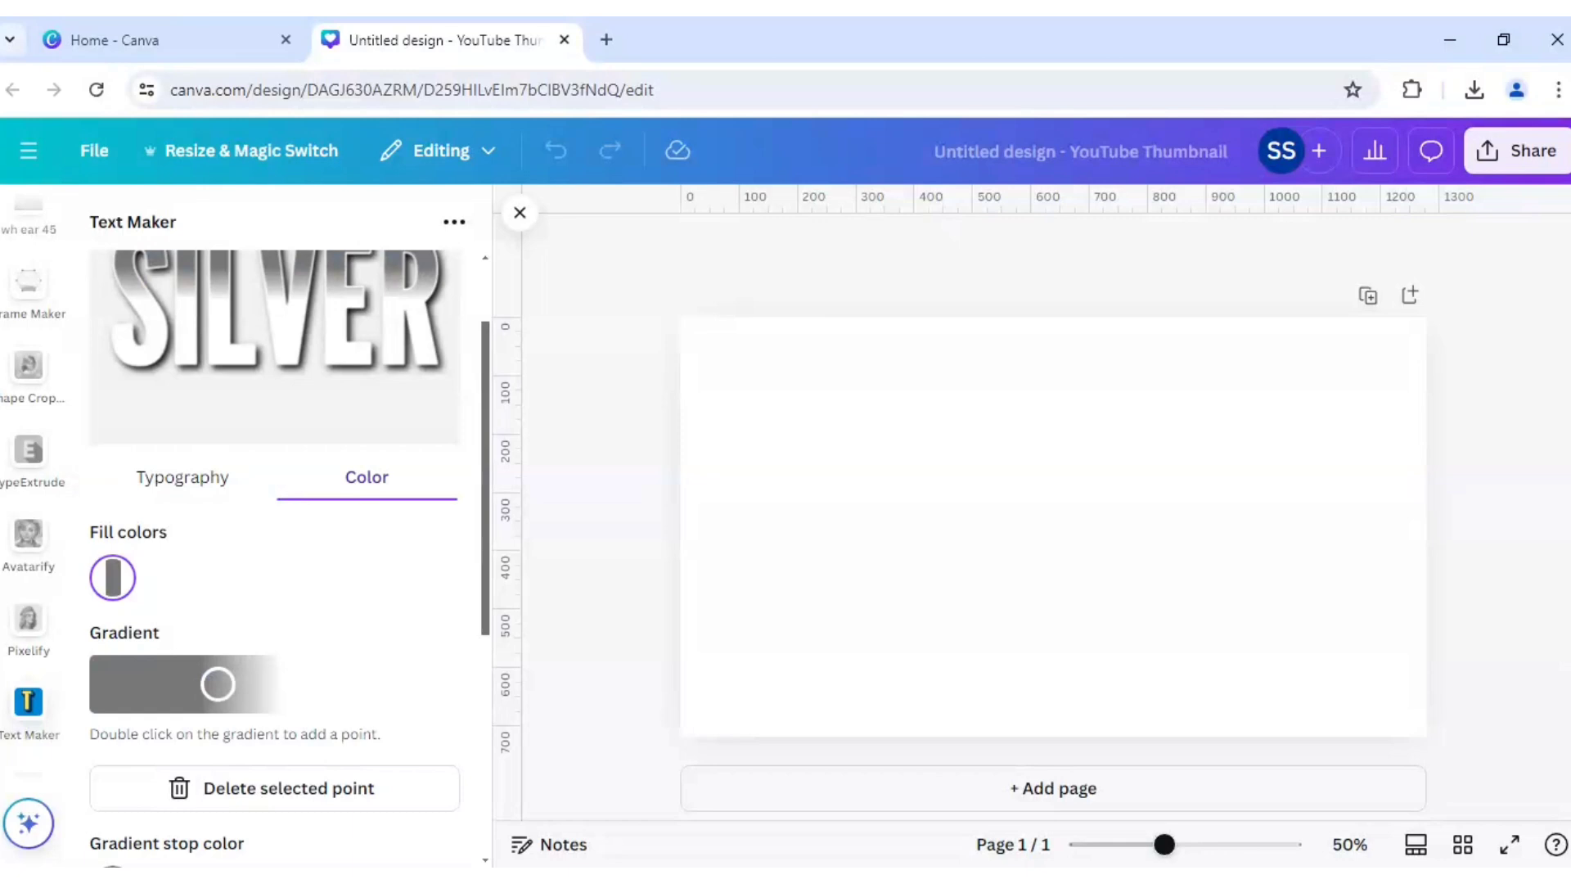
drag(224, 690, 433, 699)
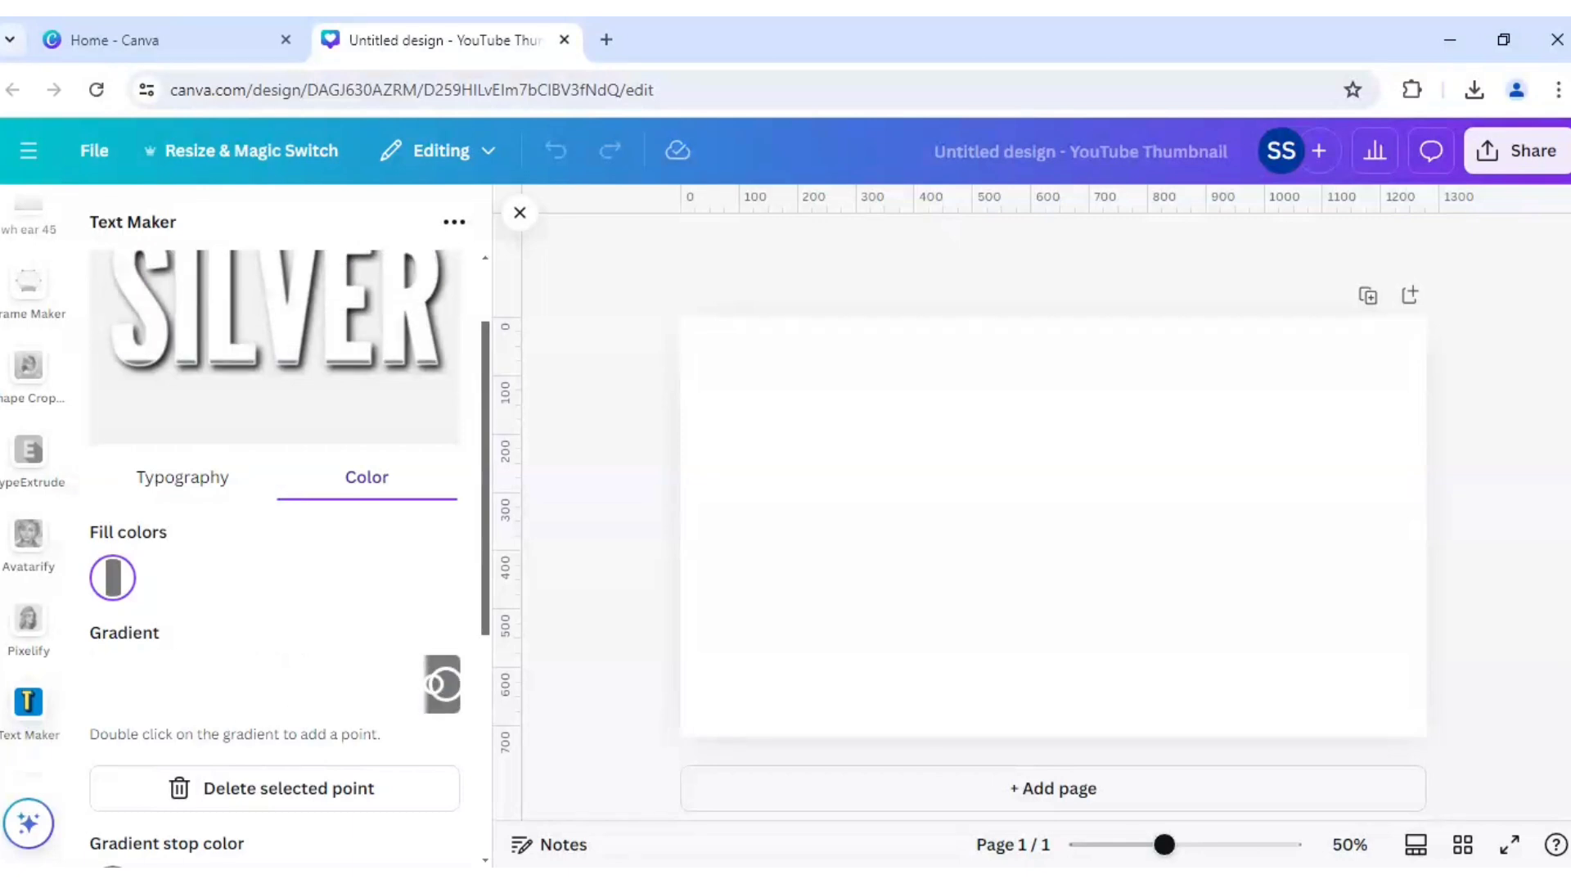
mouse_move(434, 694)
mouse_down()
mouse_move(368, 699)
mouse_move(437, 702)
mouse_up()
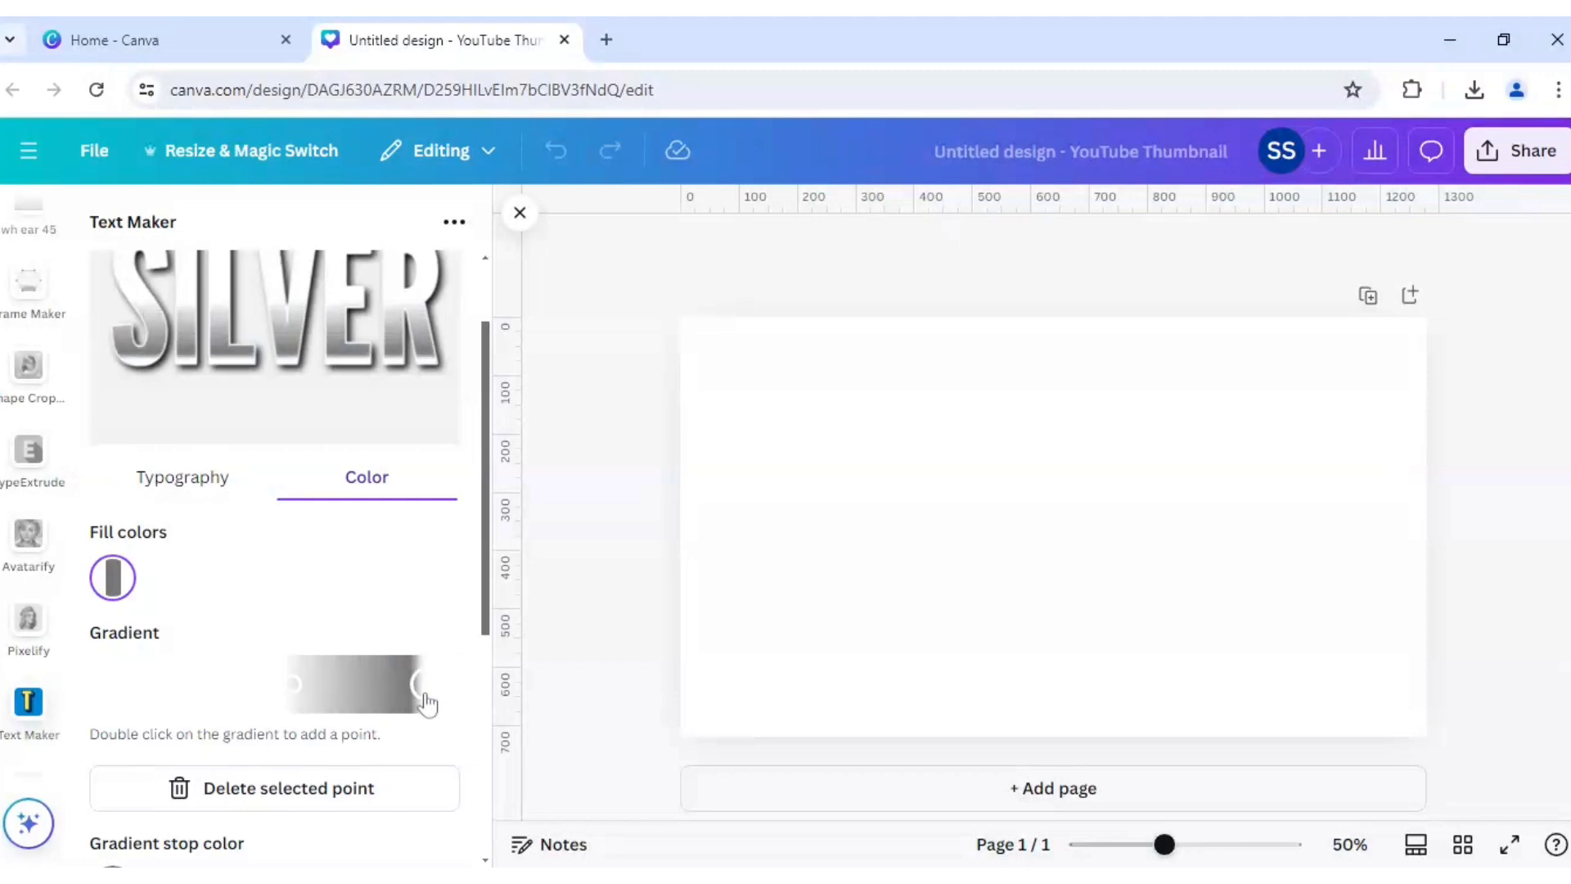
drag(438, 703, 255, 701)
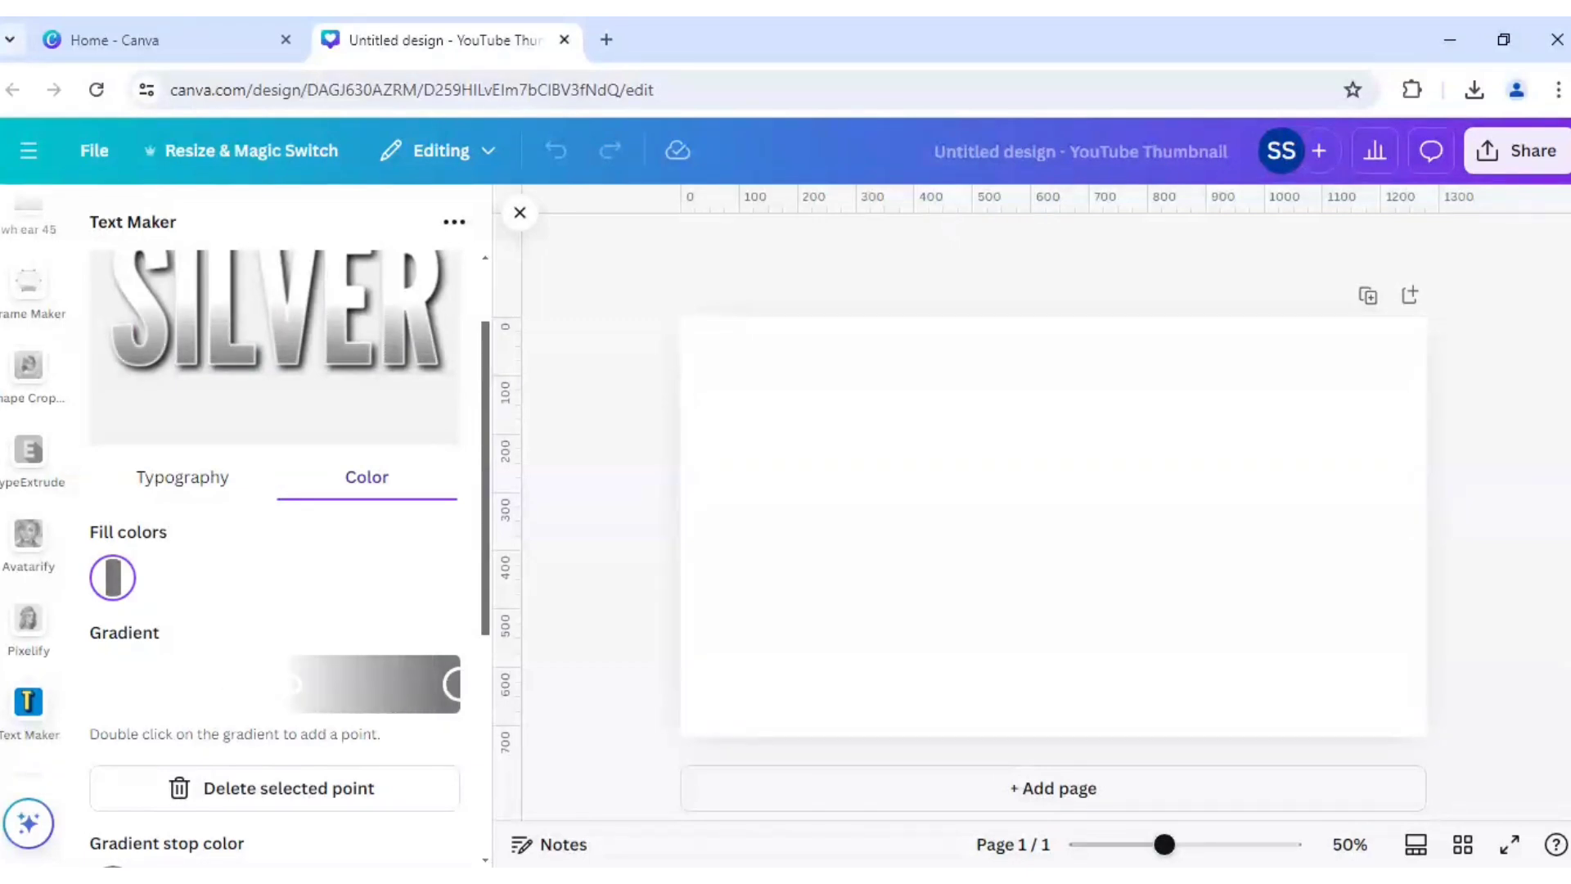
drag(292, 699, 263, 695)
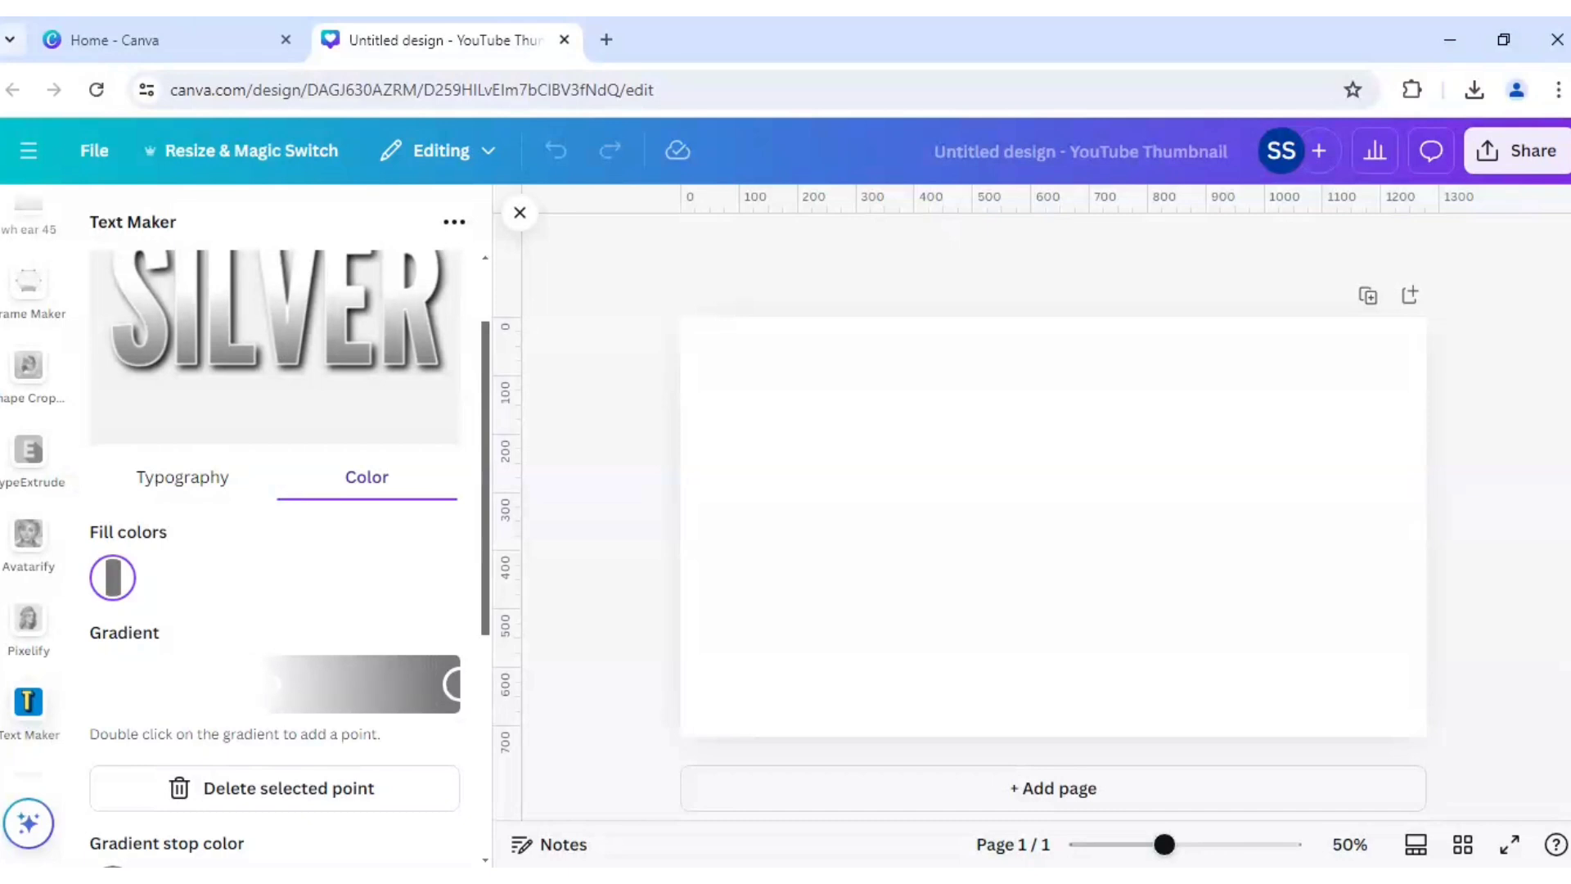
scroll(287, 778, down, 2)
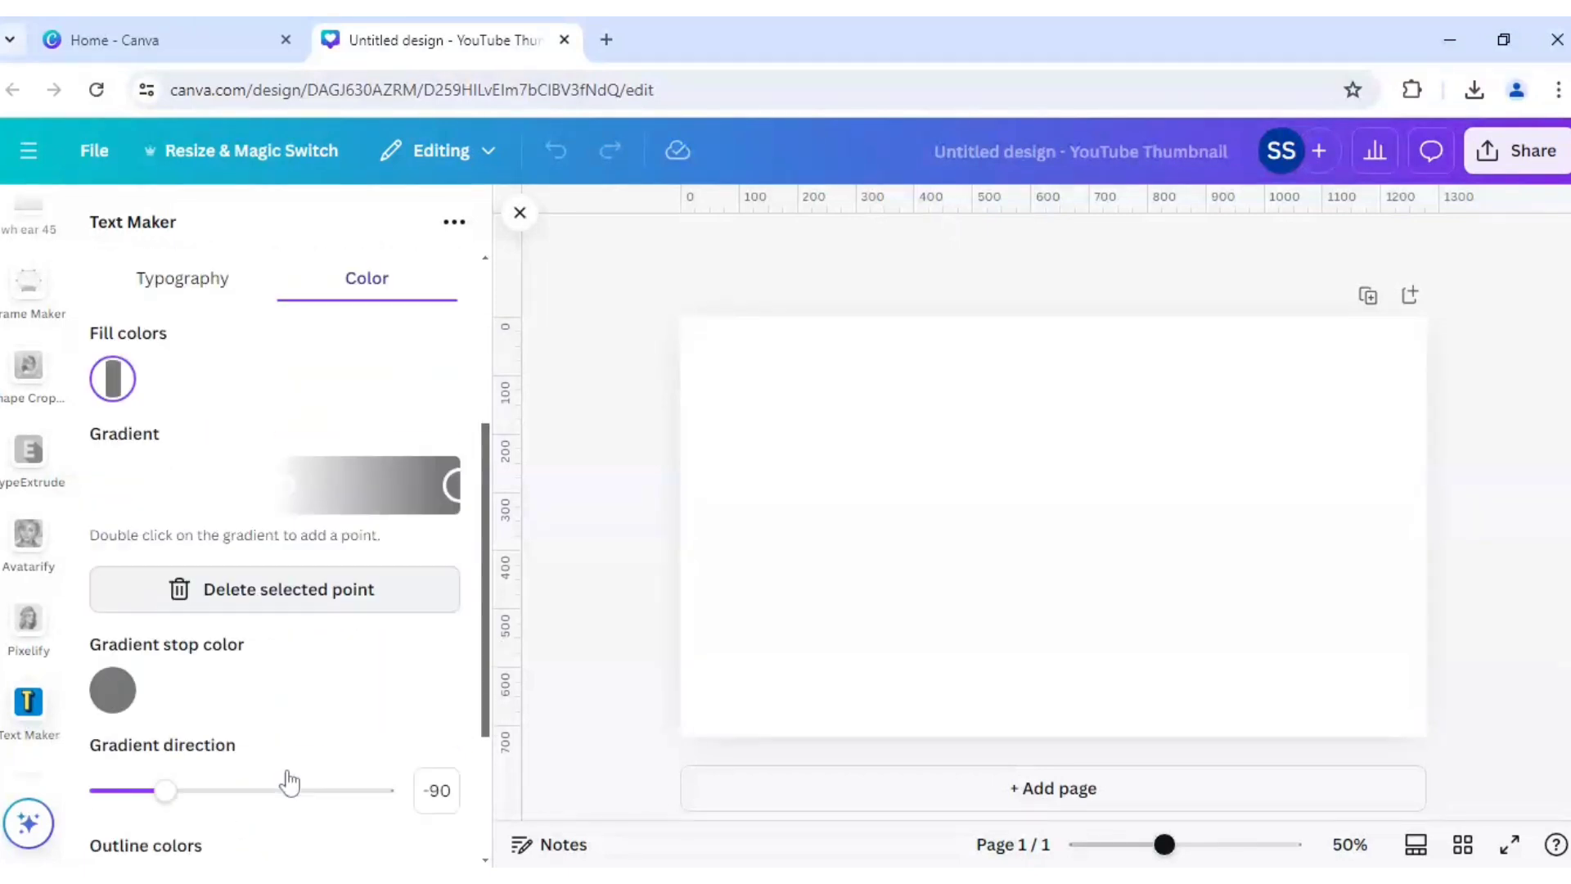
scroll(291, 811, down, 1)
scroll(287, 811, down, 1)
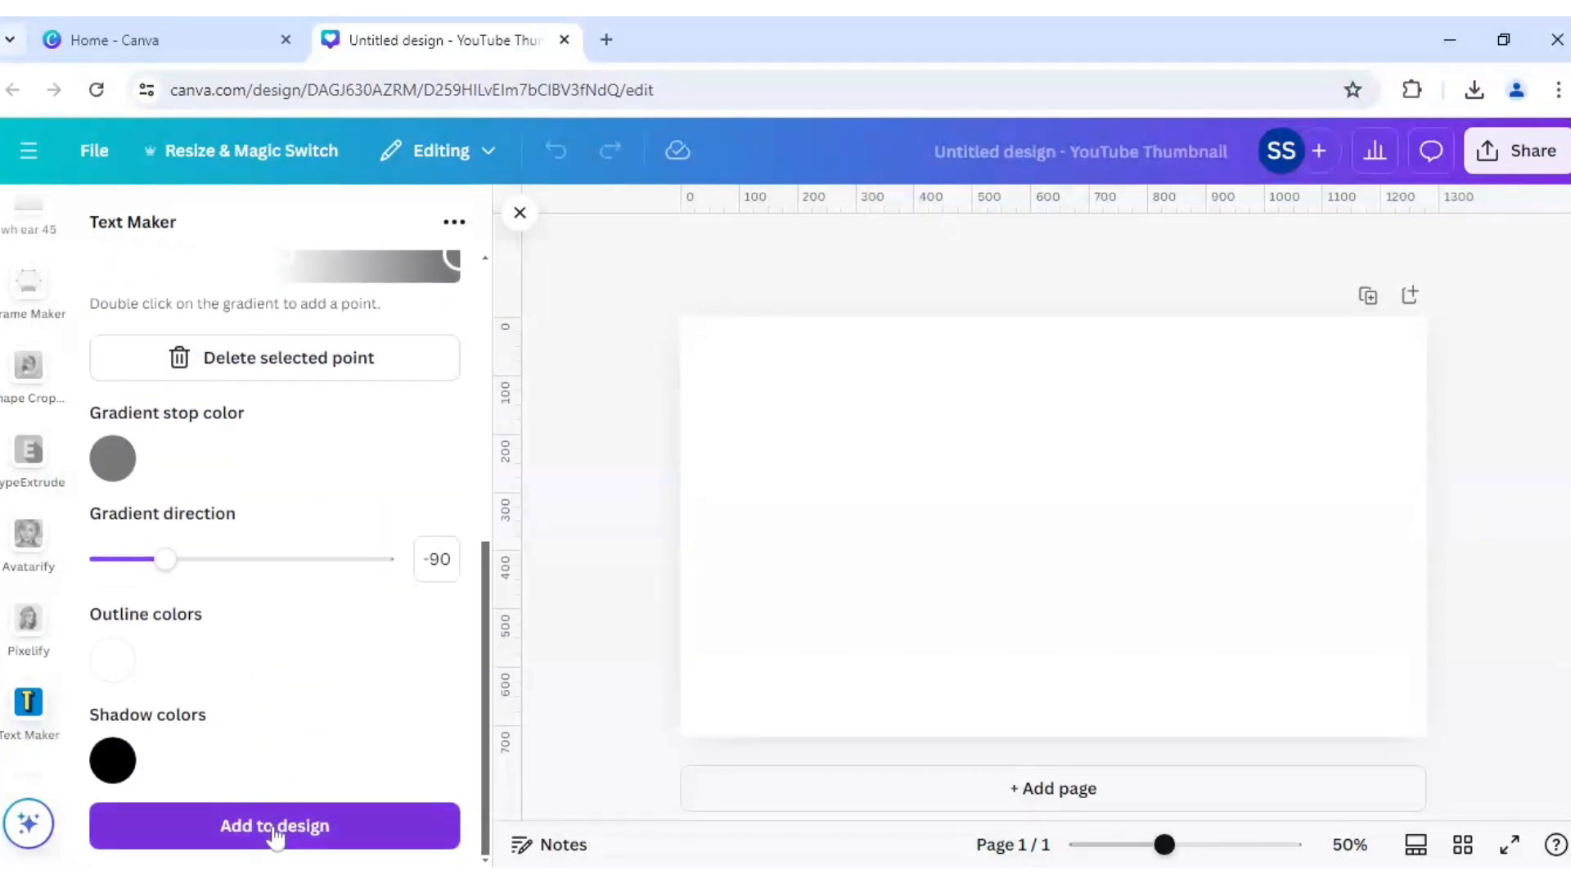
click(276, 828)
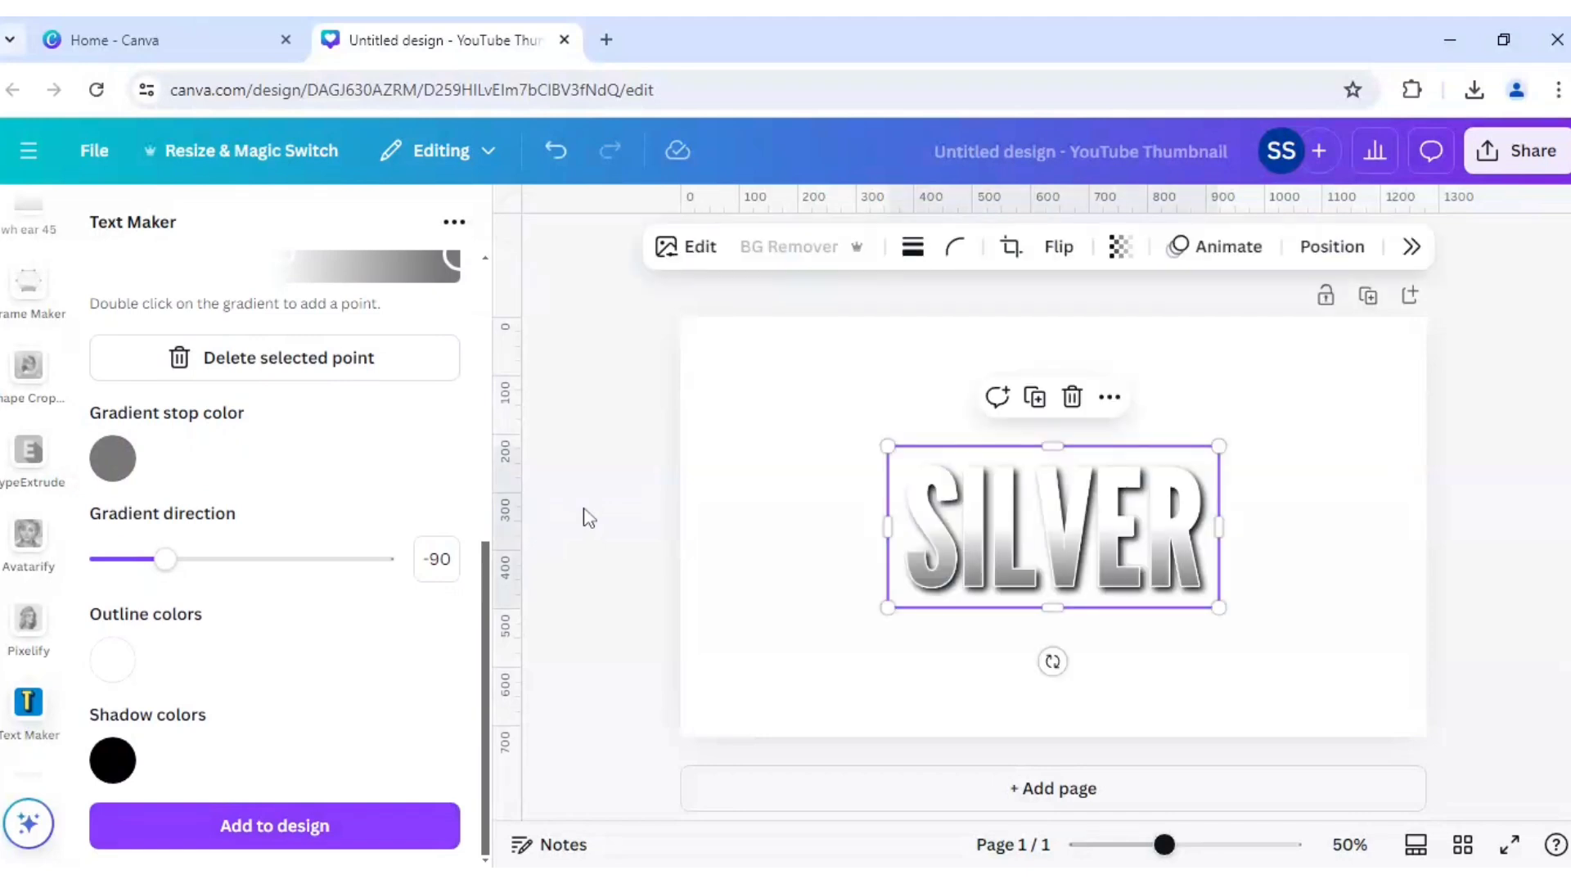
click(750, 397)
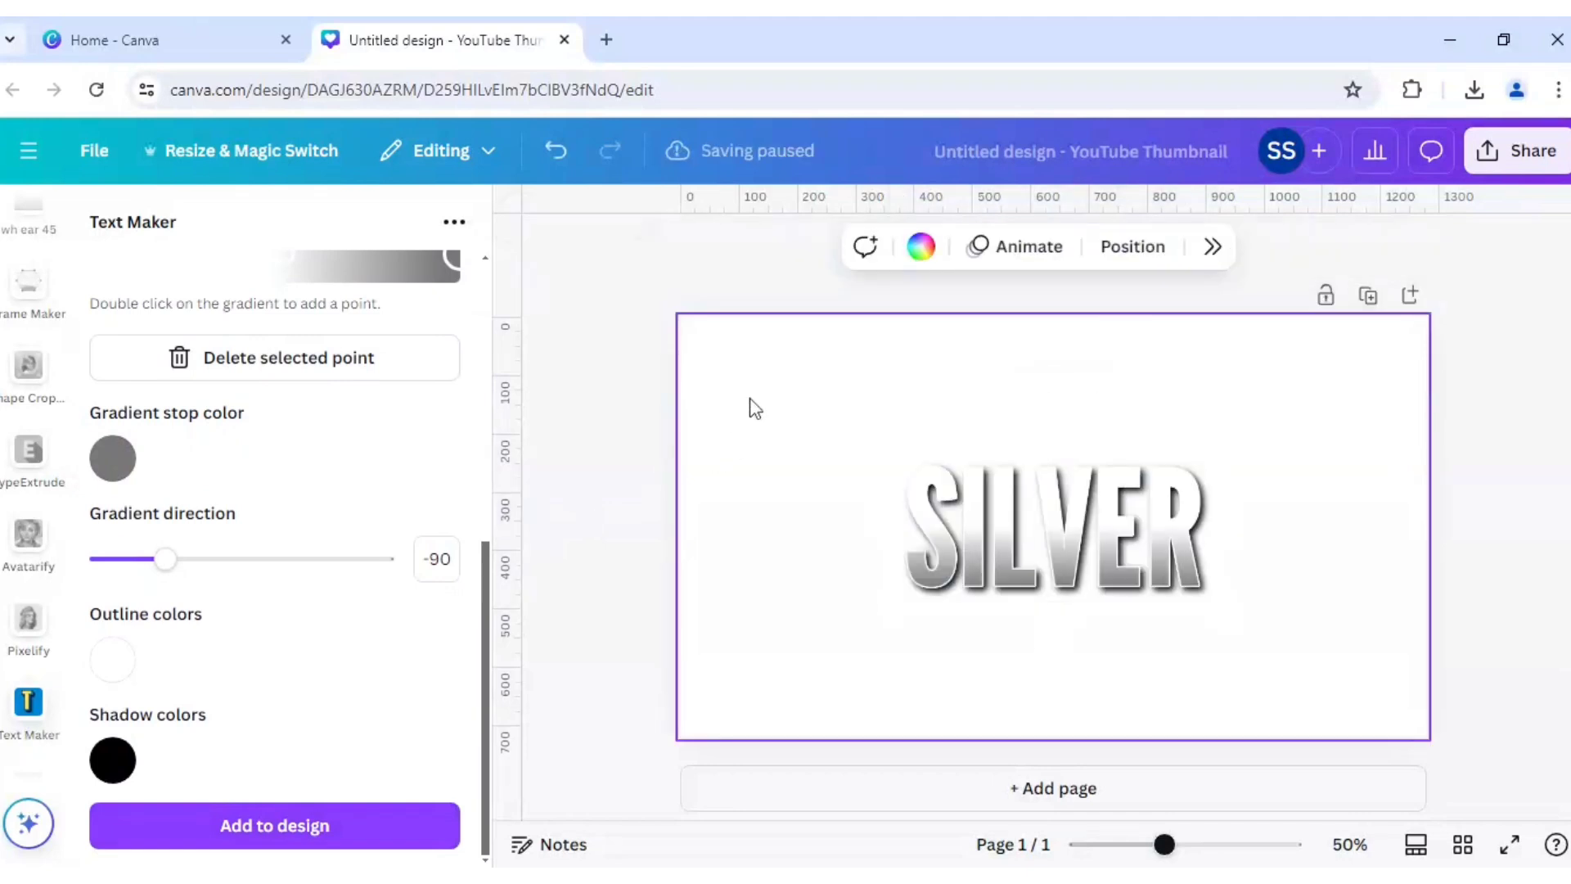
Step: Set the page background to the default black swatch
click(921, 248)
scroll(1277, 651, down, 2)
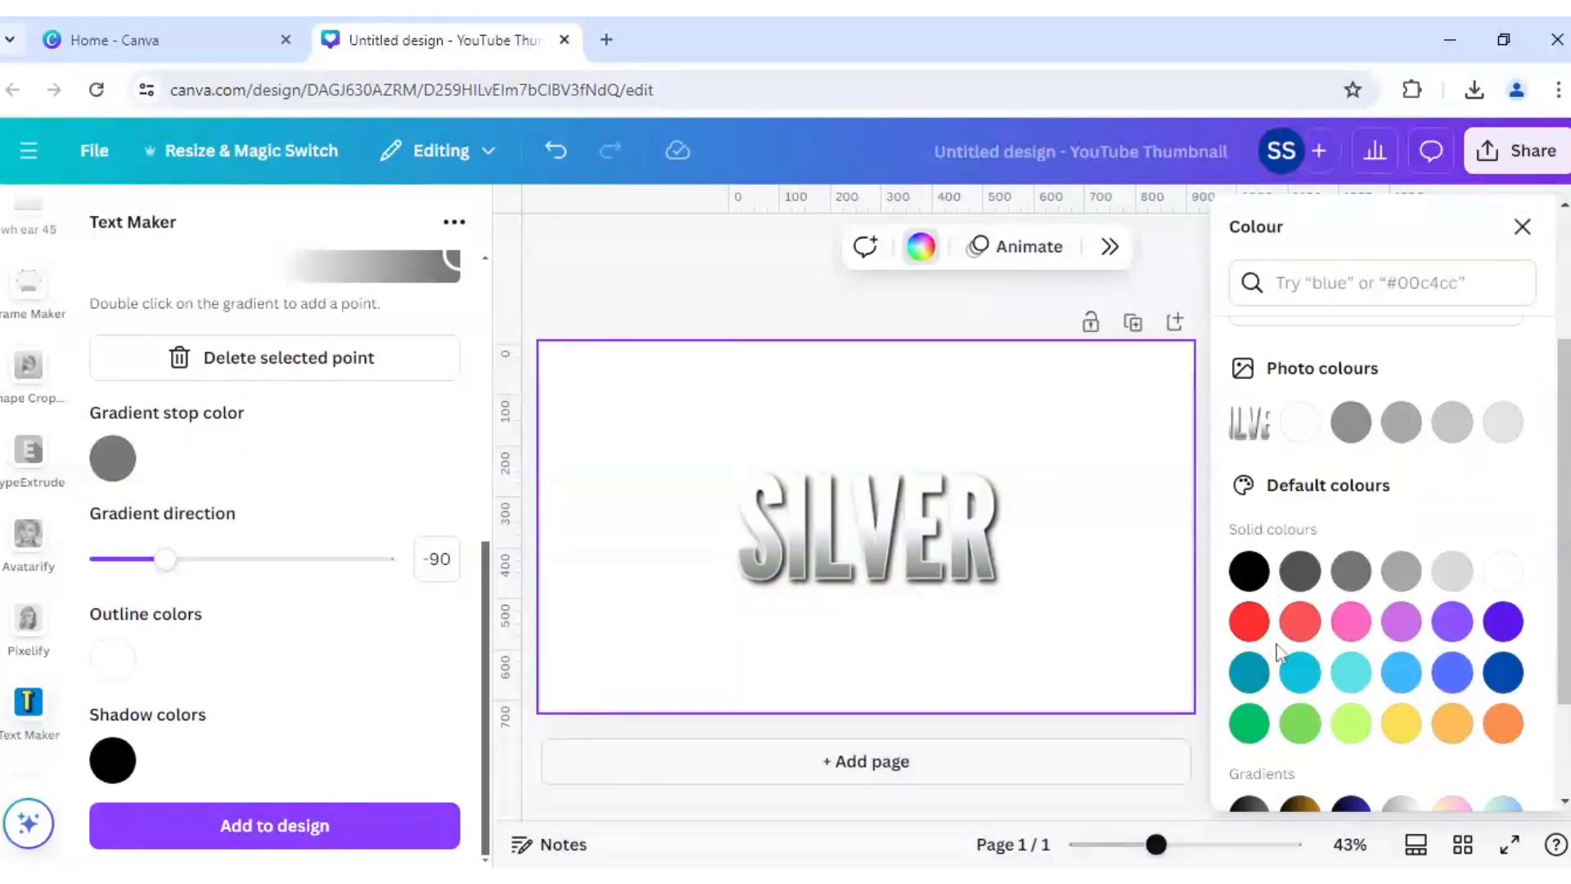
click(1248, 550)
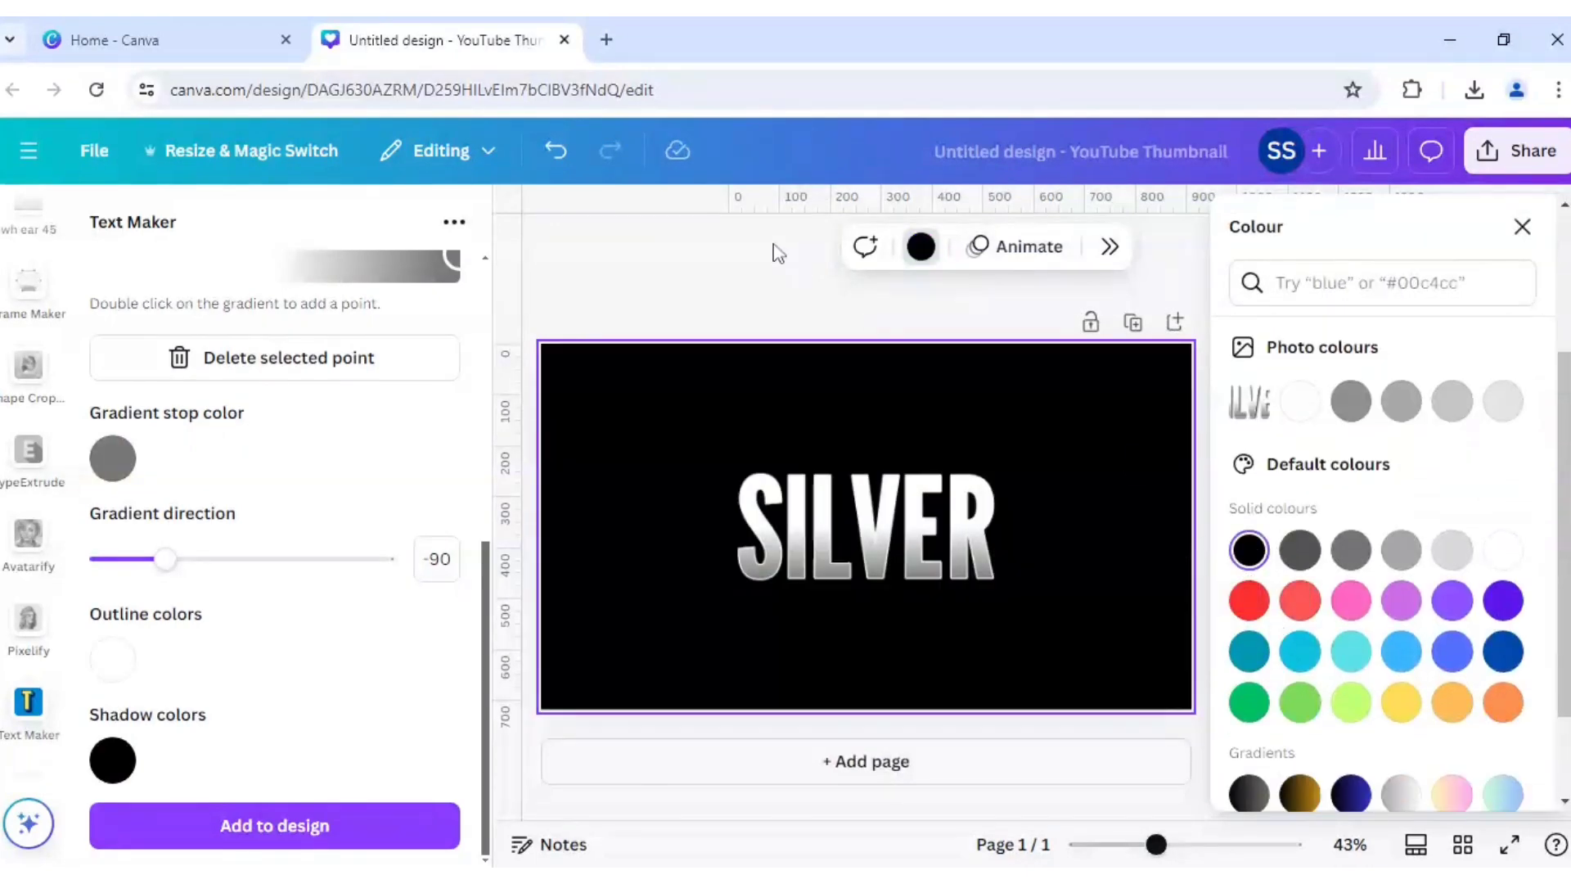
click(748, 302)
click(621, 456)
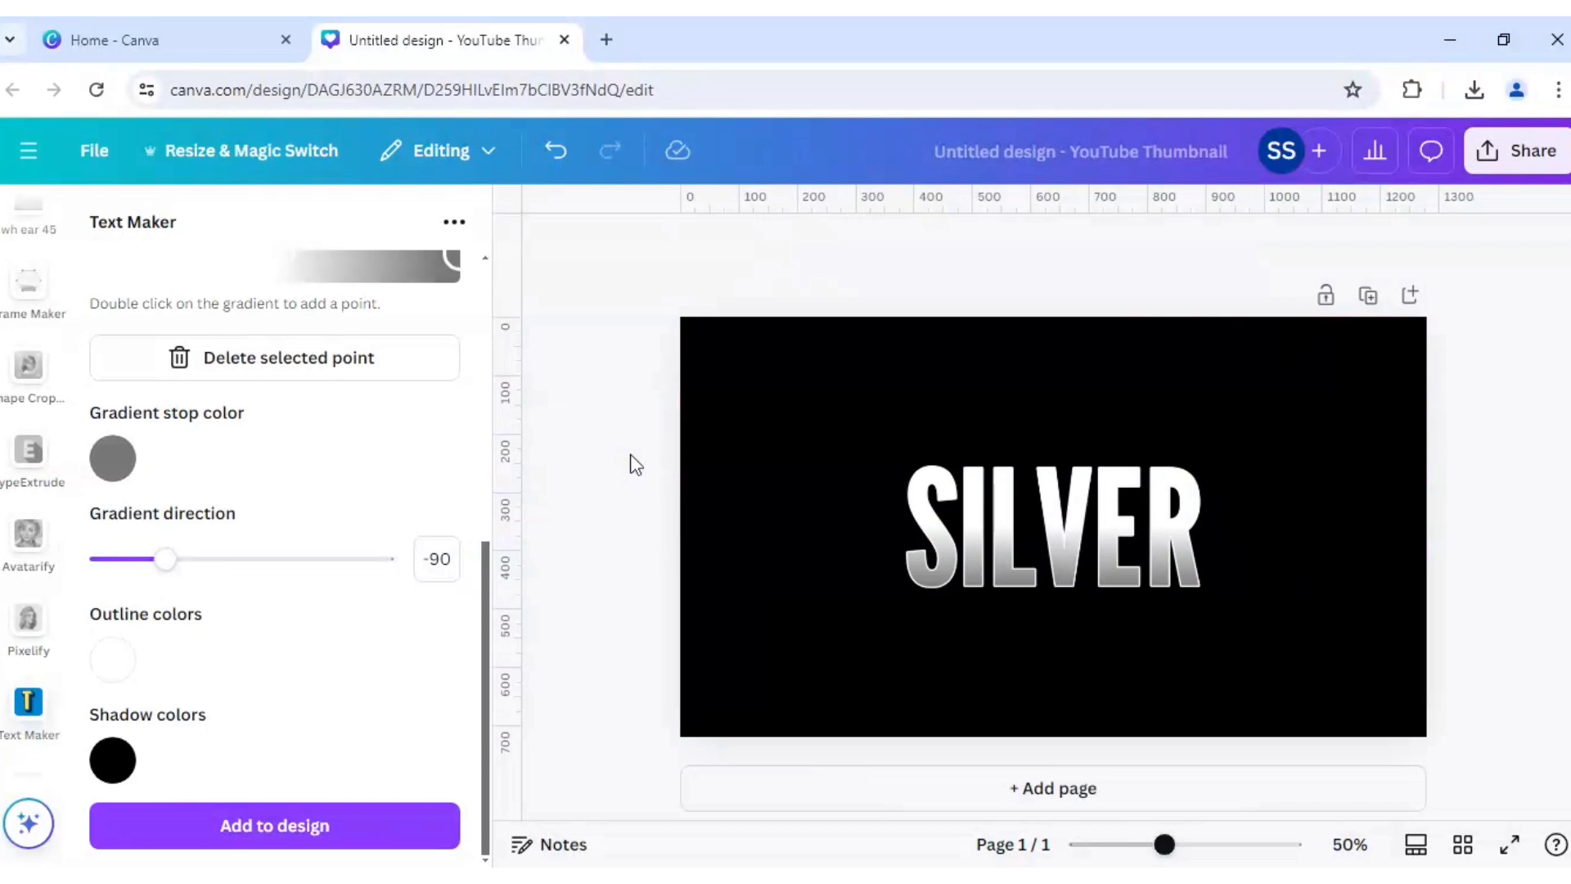
Step: Select the SILVER text image on the black thumbnail
click(908, 540)
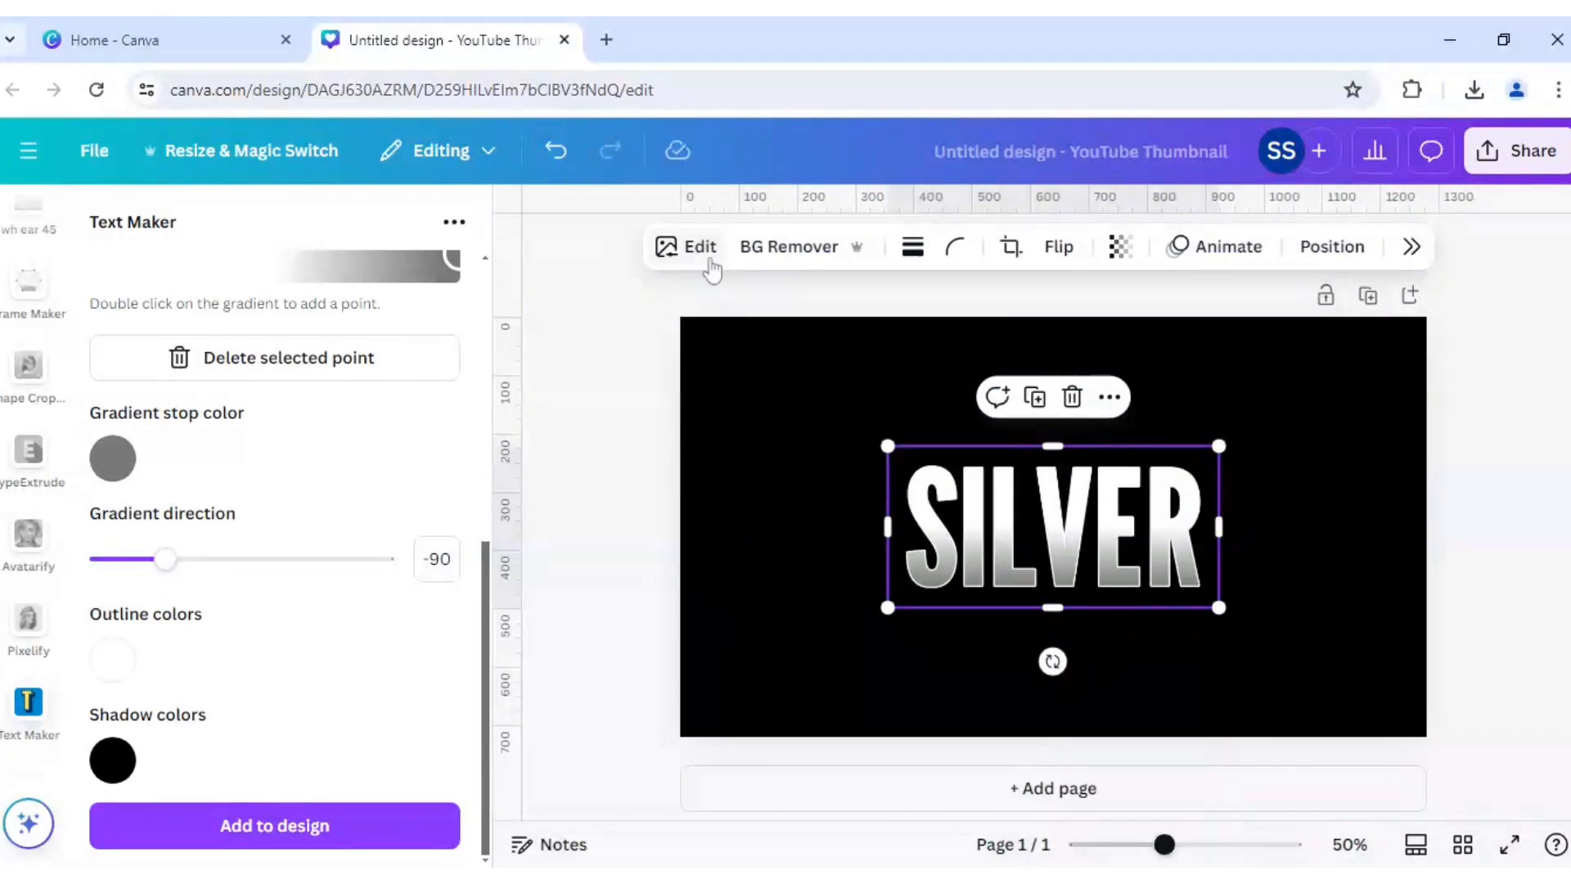